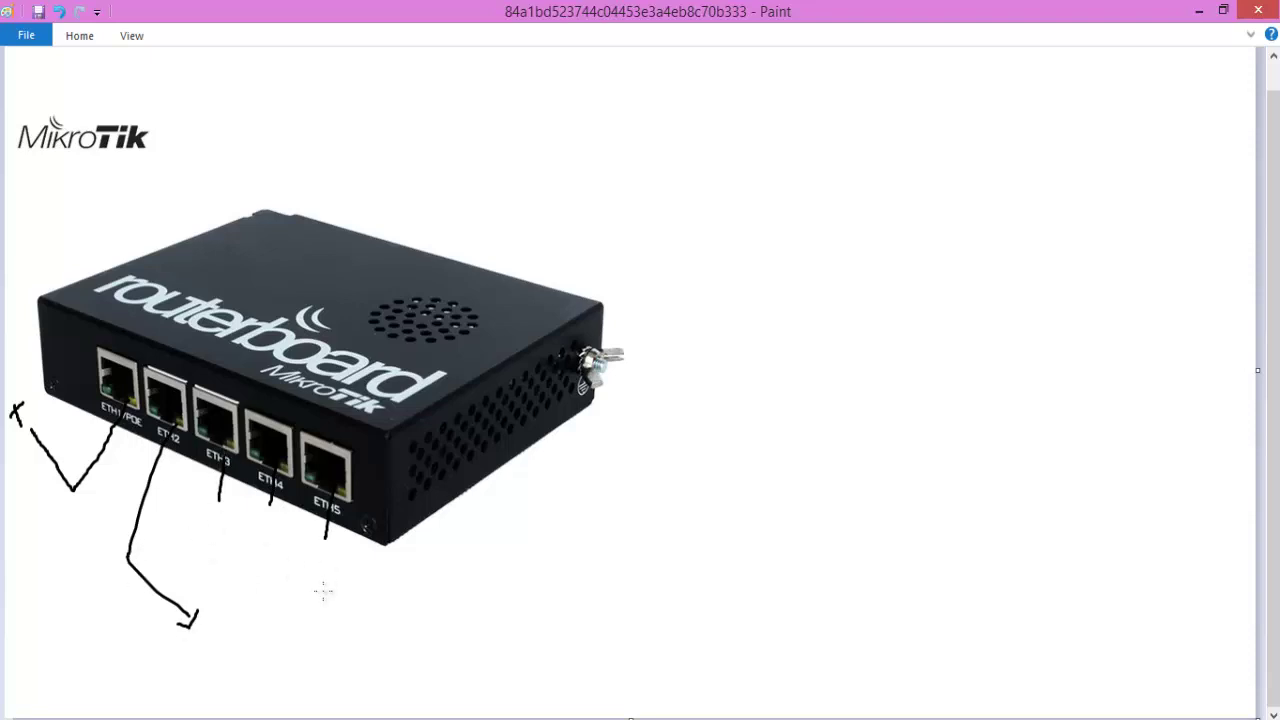
# - Switch to WinBox and examine the router's IP address list, selecting the LAN entry
pyautogui.click(525, 715)
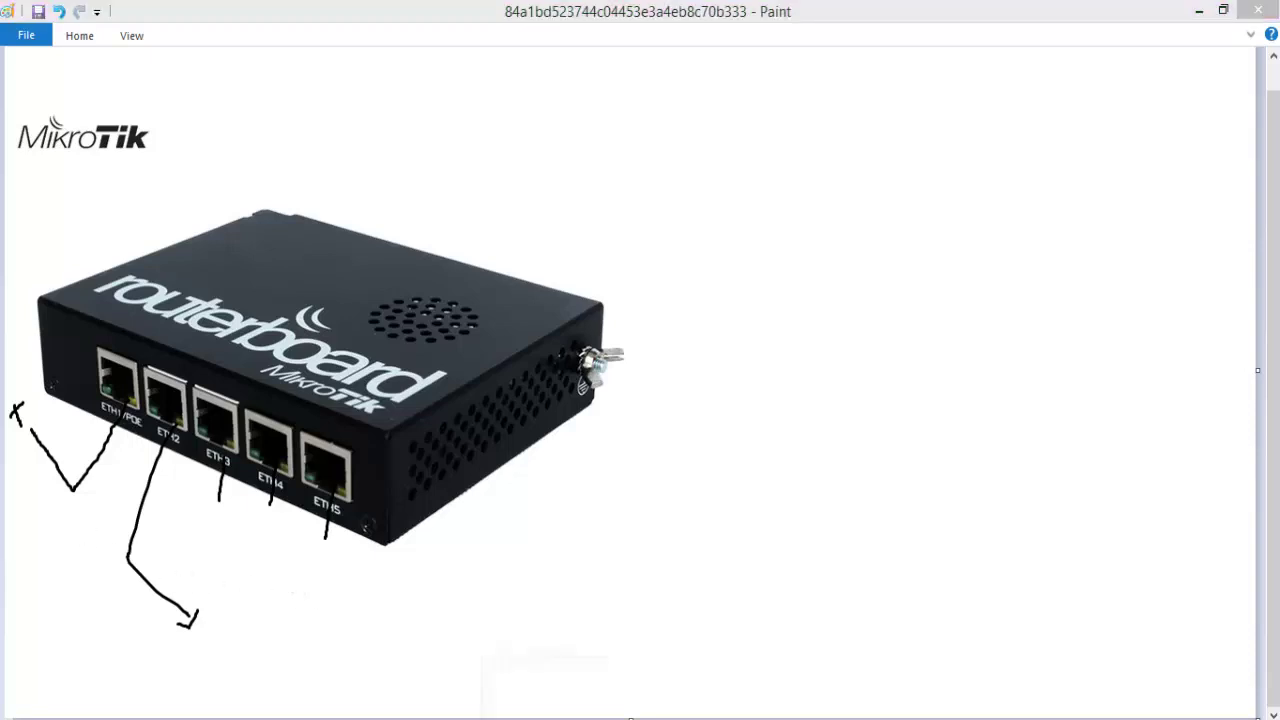
pyautogui.click(545, 688)
pyautogui.click(48, 222)
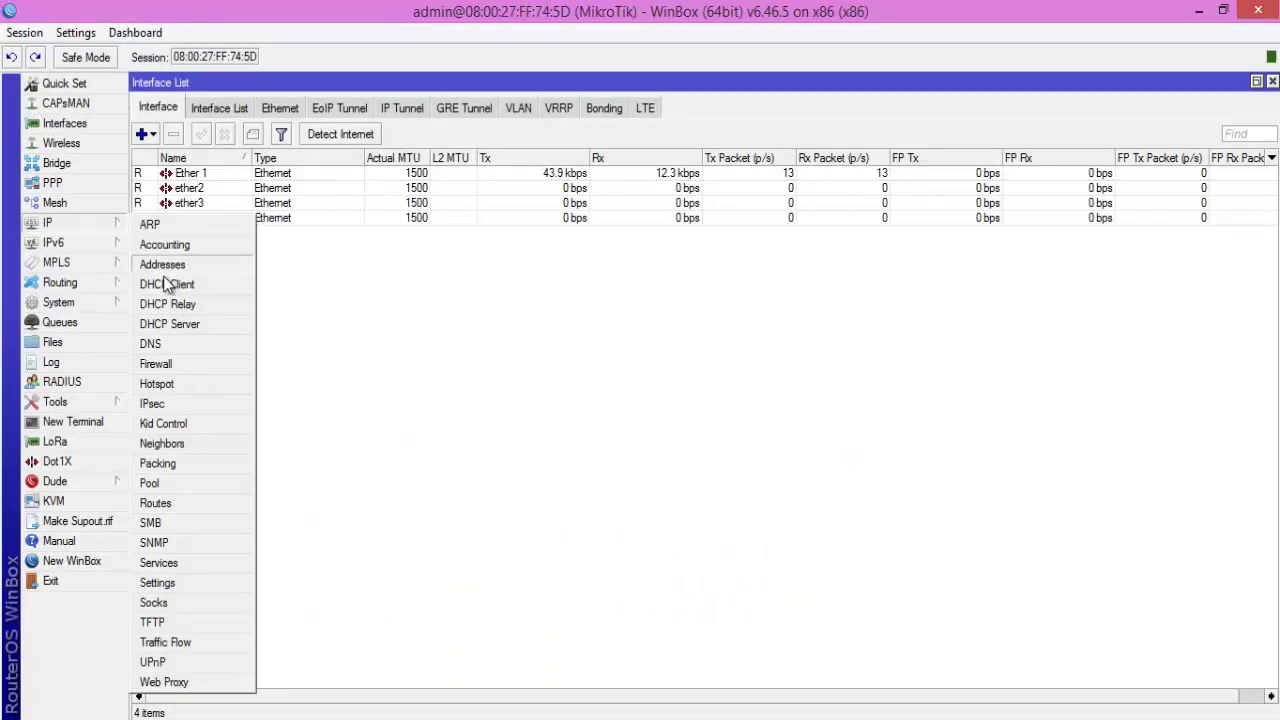
pyautogui.click(165, 265)
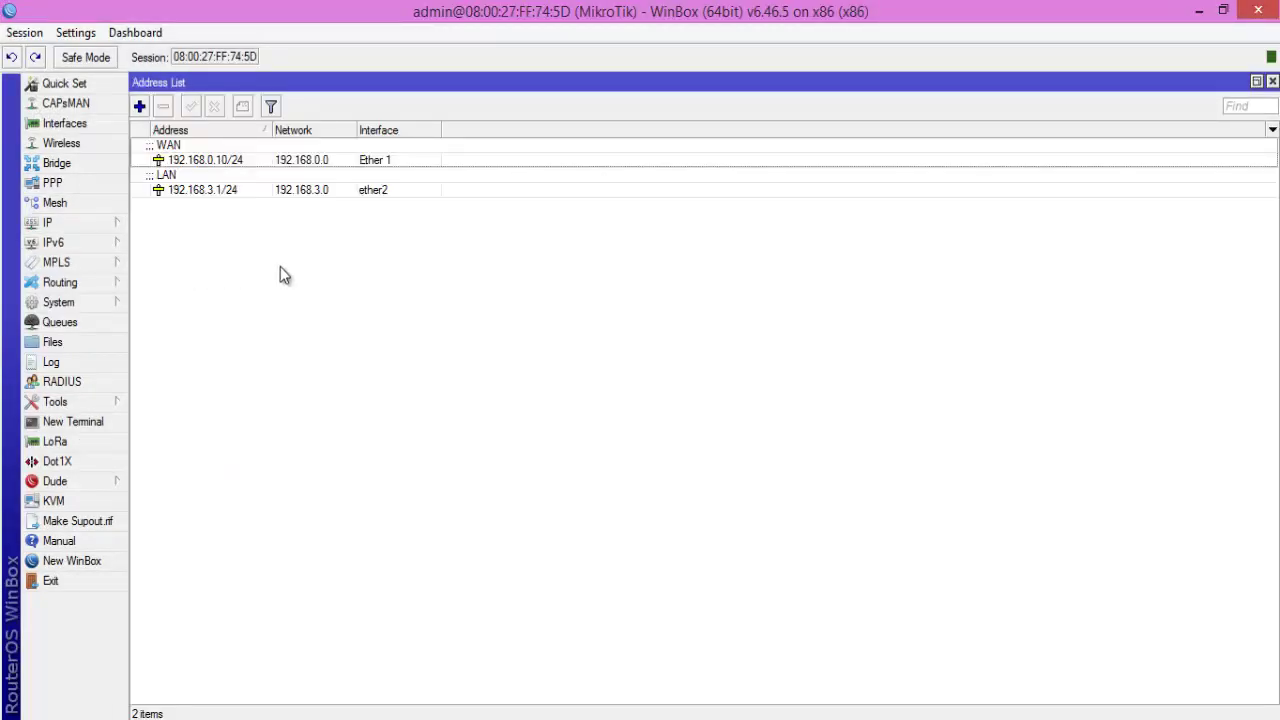
pyautogui.click(303, 190)
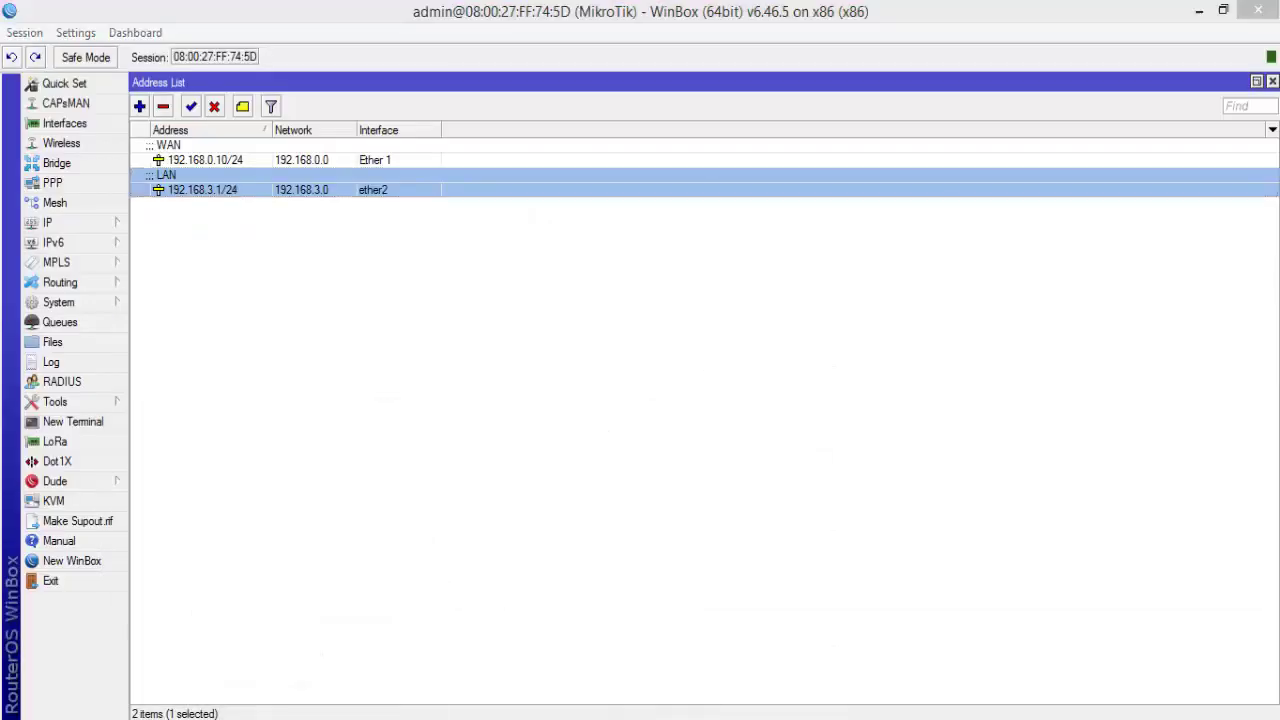
pyautogui.hotkey('alt', 'Tab')
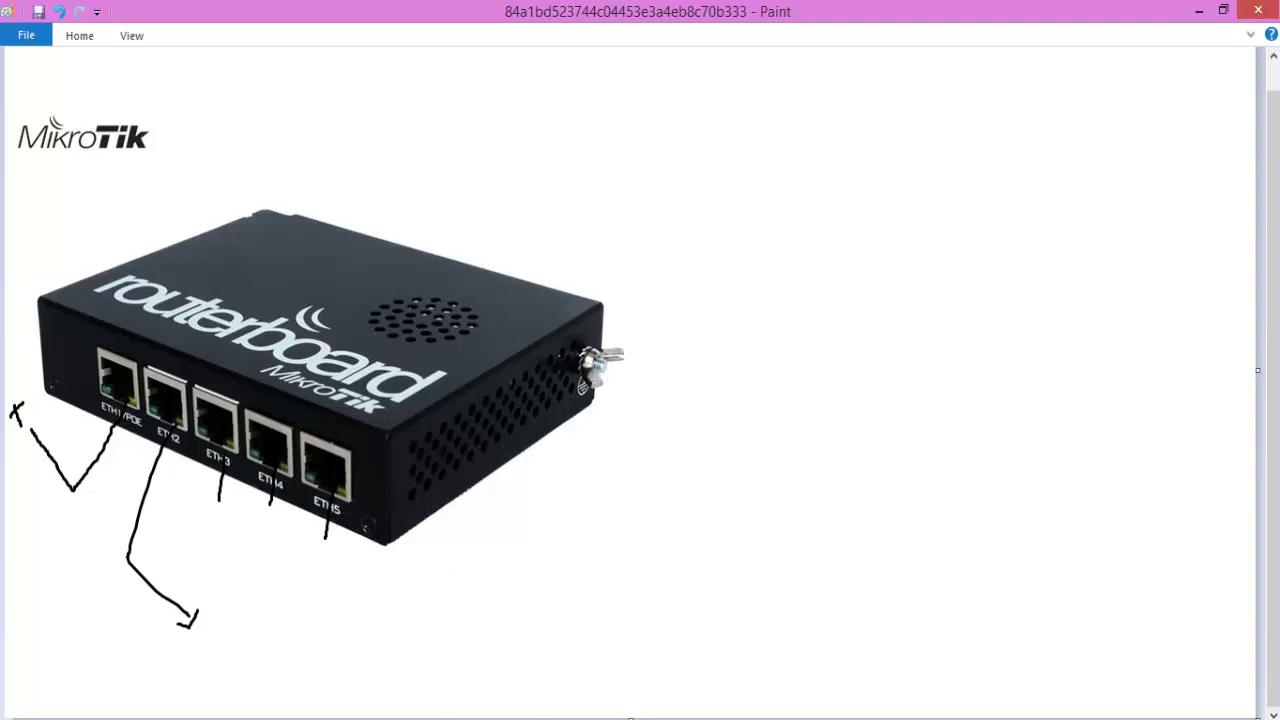
# - Return to WinBox and add a new bridge interface with the default settings
pyautogui.click(630, 715)
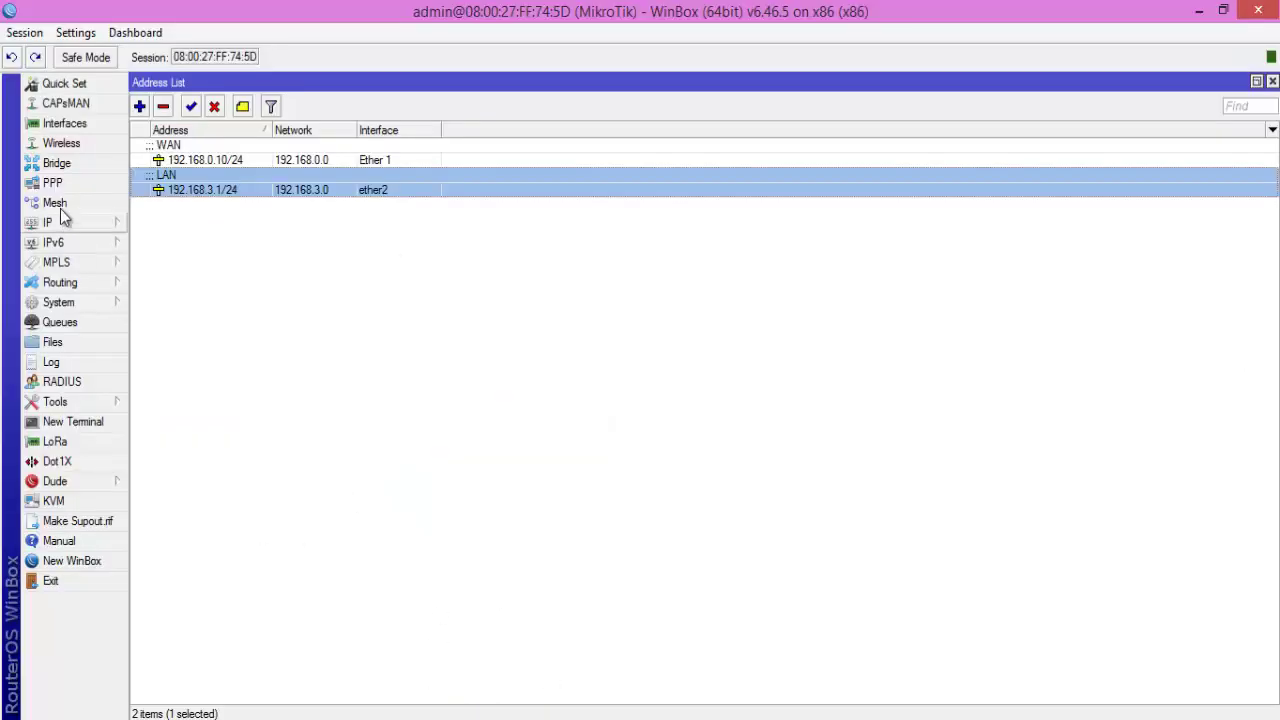
pyautogui.click(56, 164)
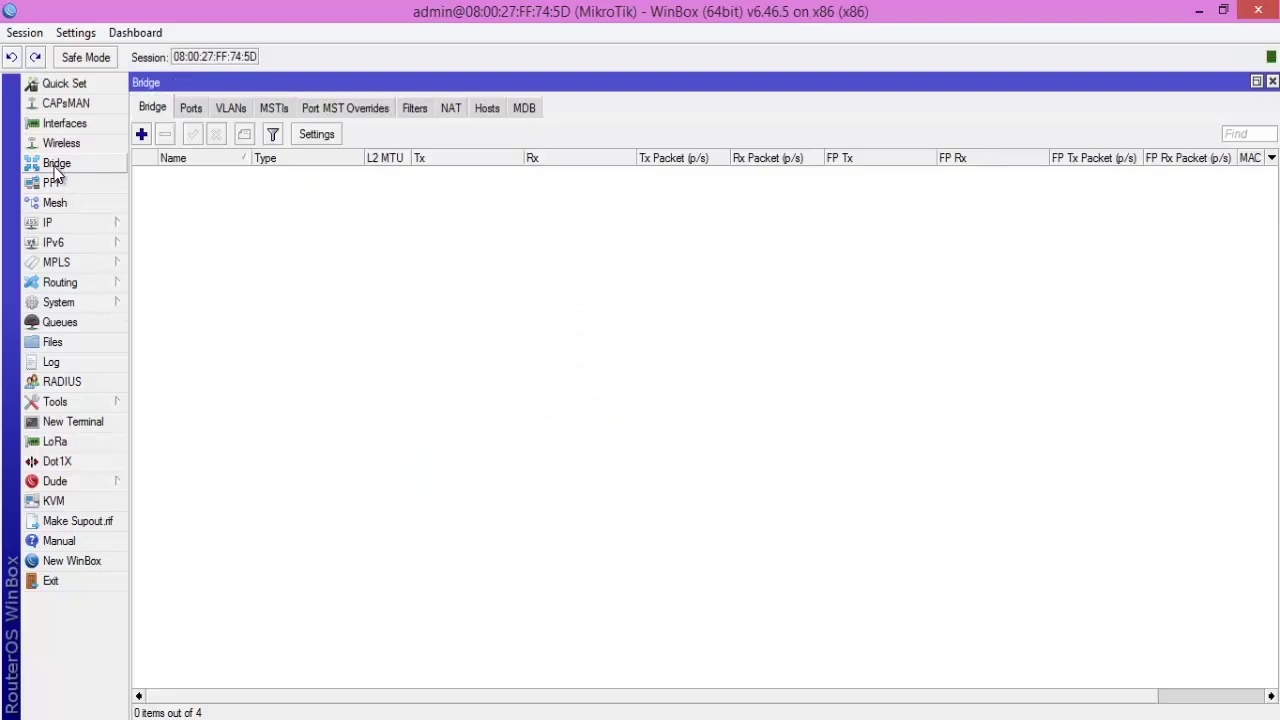
pyautogui.click(142, 134)
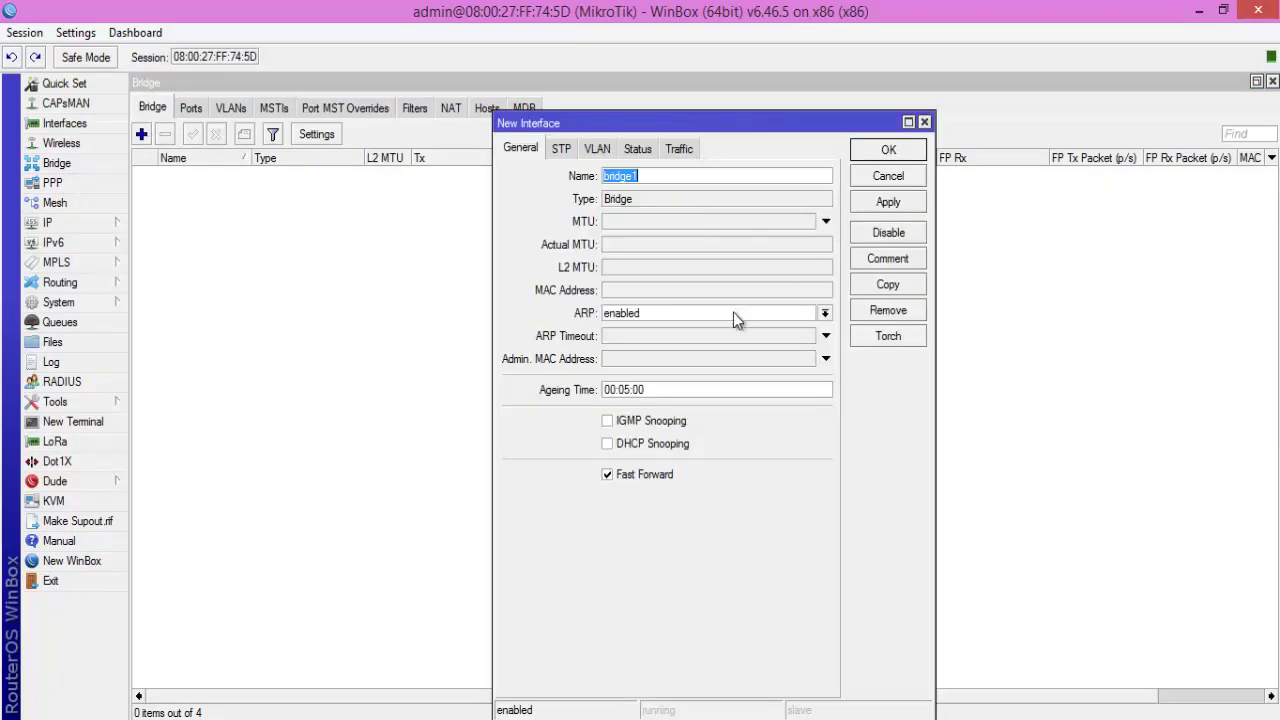
pyautogui.click(888, 202)
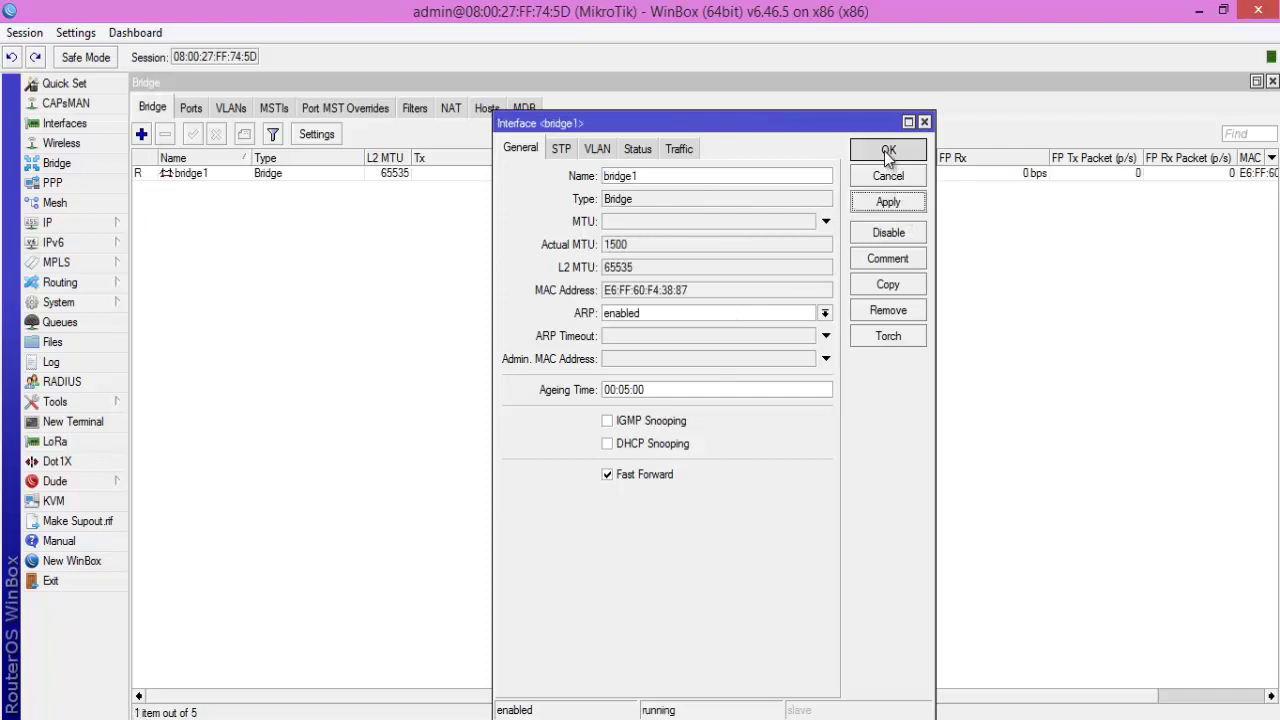
pyautogui.click(888, 150)
pyautogui.click(214, 174)
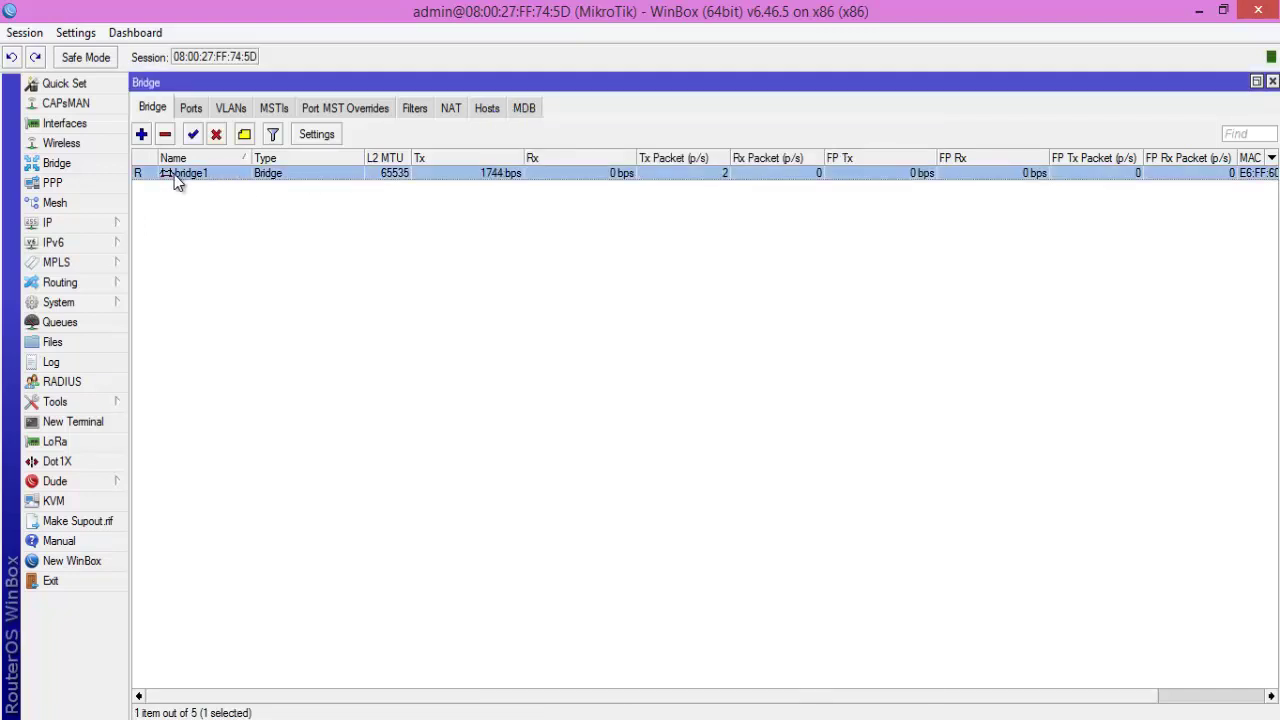
# - Reassign the LAN address 192.168.3.1/24 to the bridge1 interface in the IP address list
pyautogui.click(108, 223)
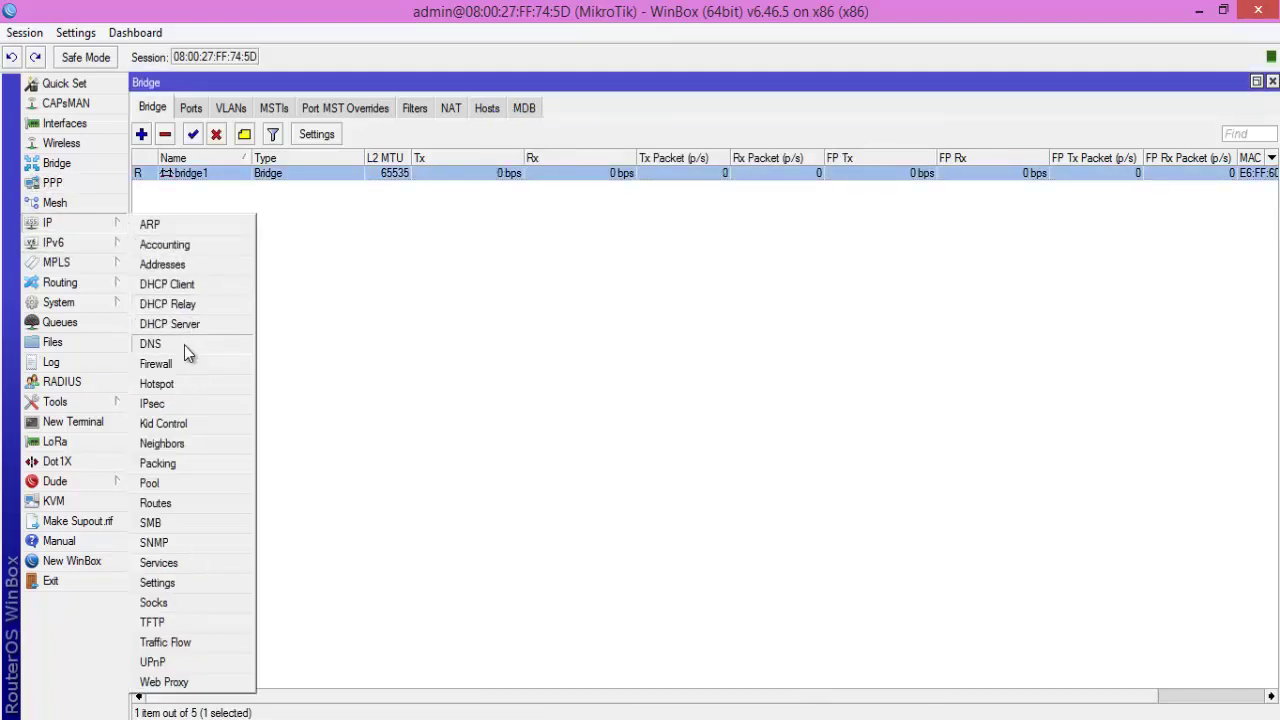
pyautogui.click(184, 268)
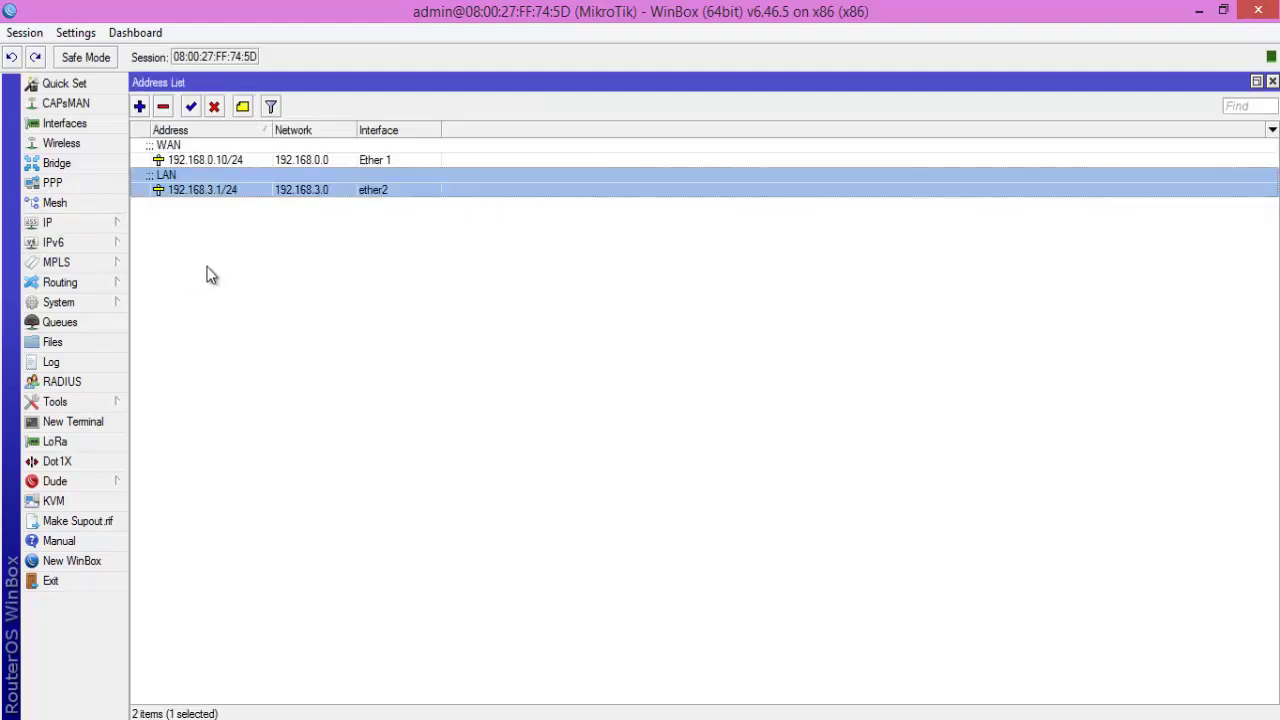
pyautogui.doubleClick(200, 191)
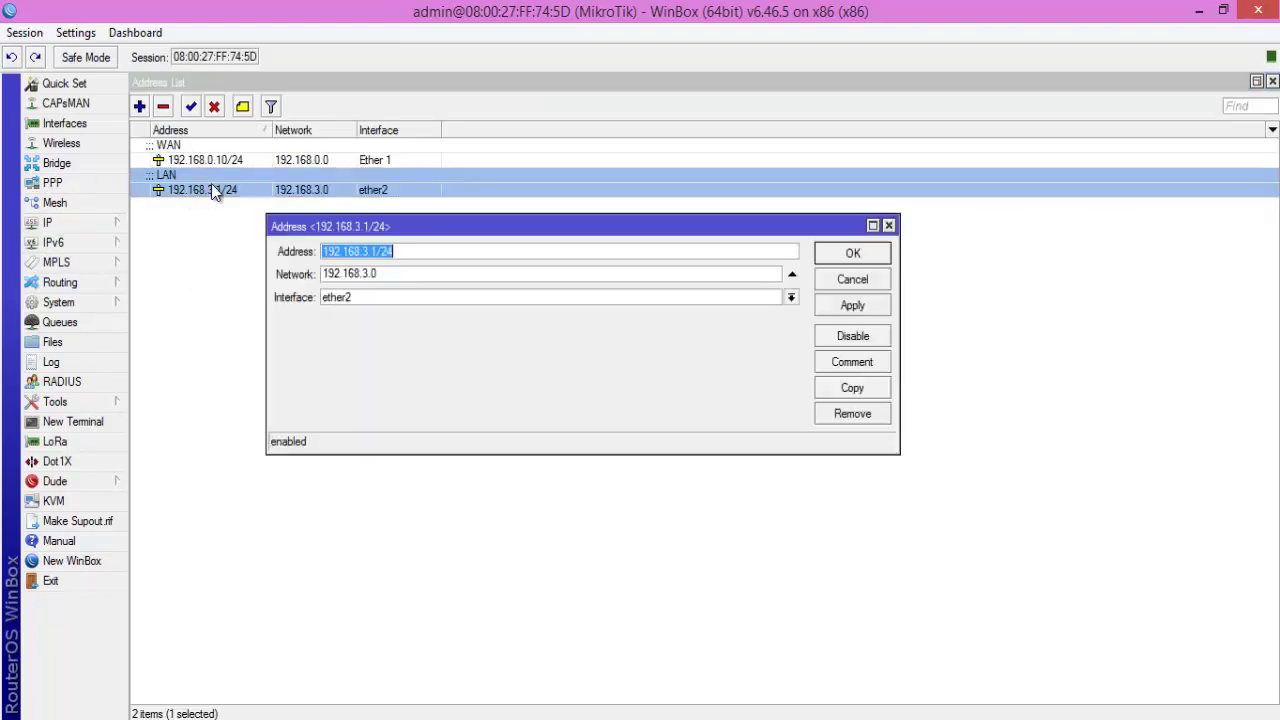
pyautogui.click(791, 297)
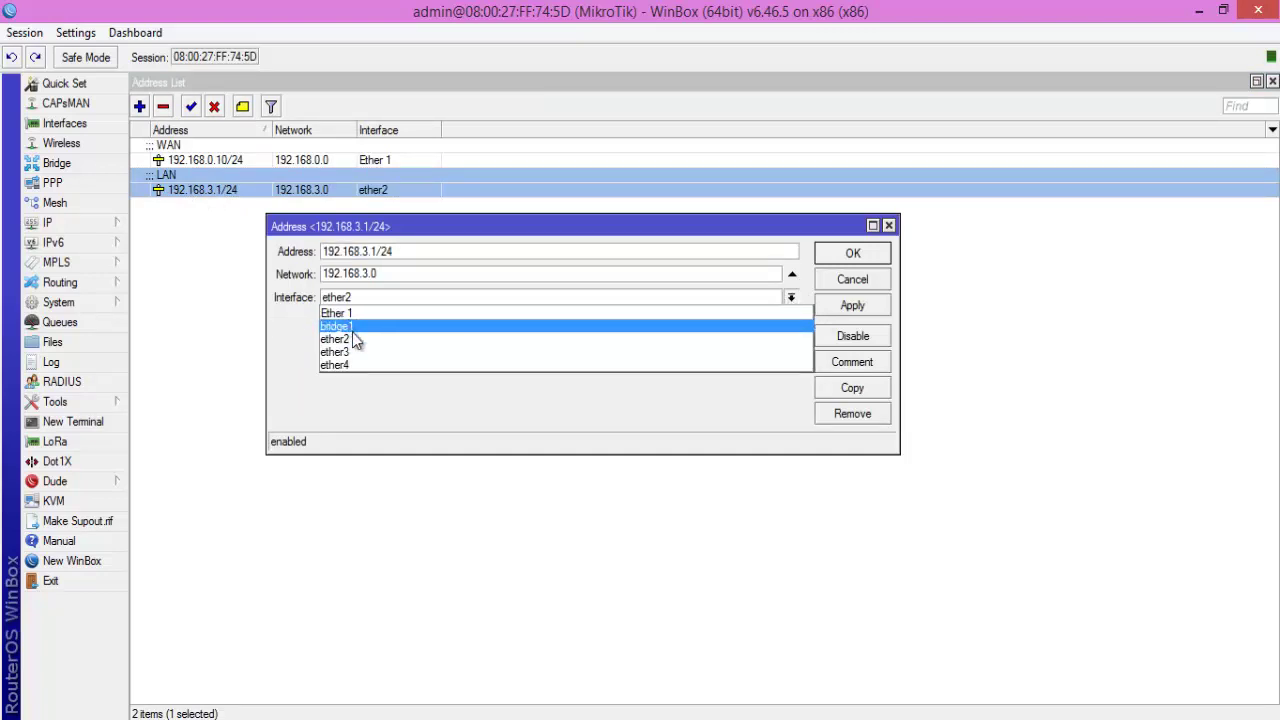
pyautogui.click(348, 326)
pyautogui.click(850, 306)
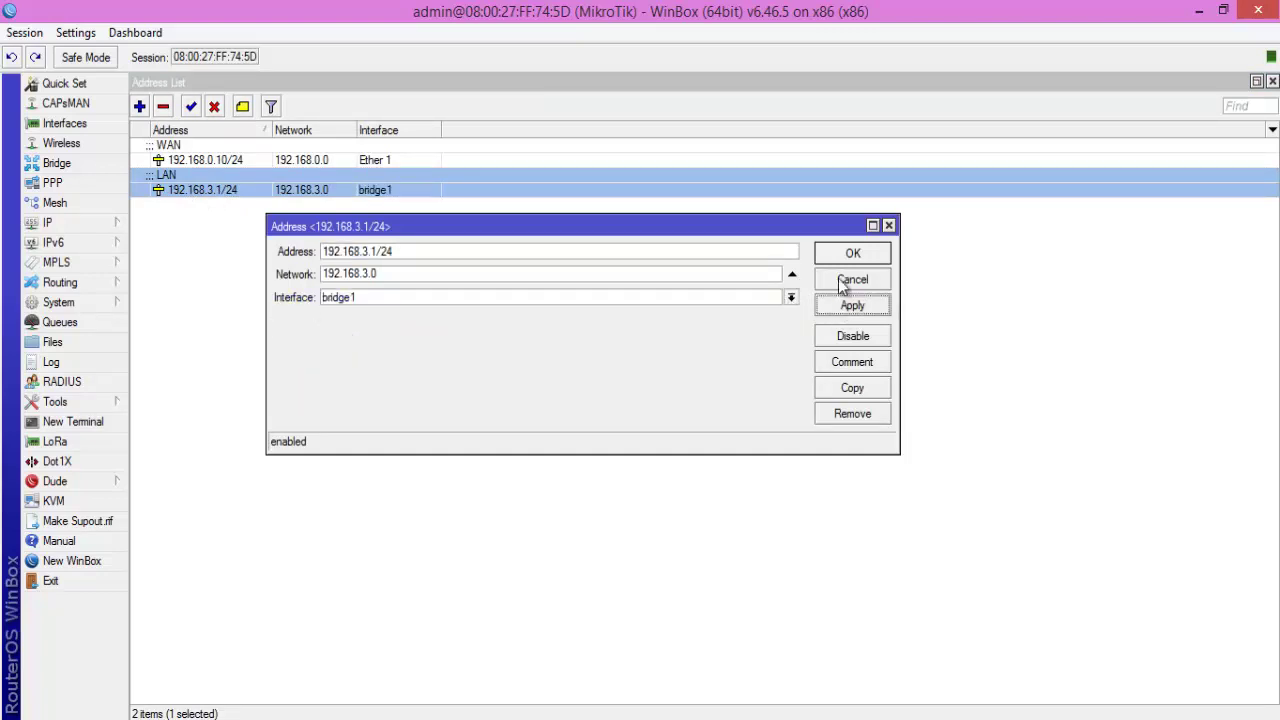
pyautogui.click(845, 254)
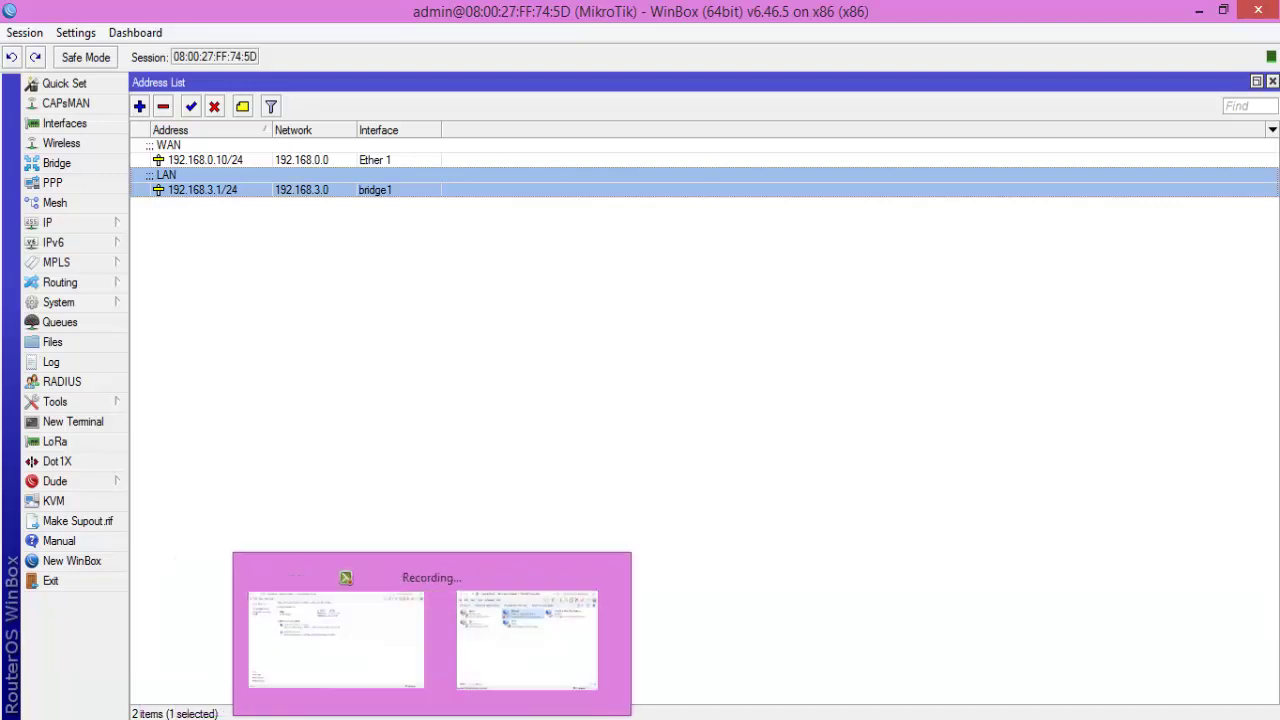
# - Switch to Paint and draw lines below the ETH3, ETH4 and ETH5 ports, ending the ETH3 line in an arrow
pyautogui.click(334, 717)
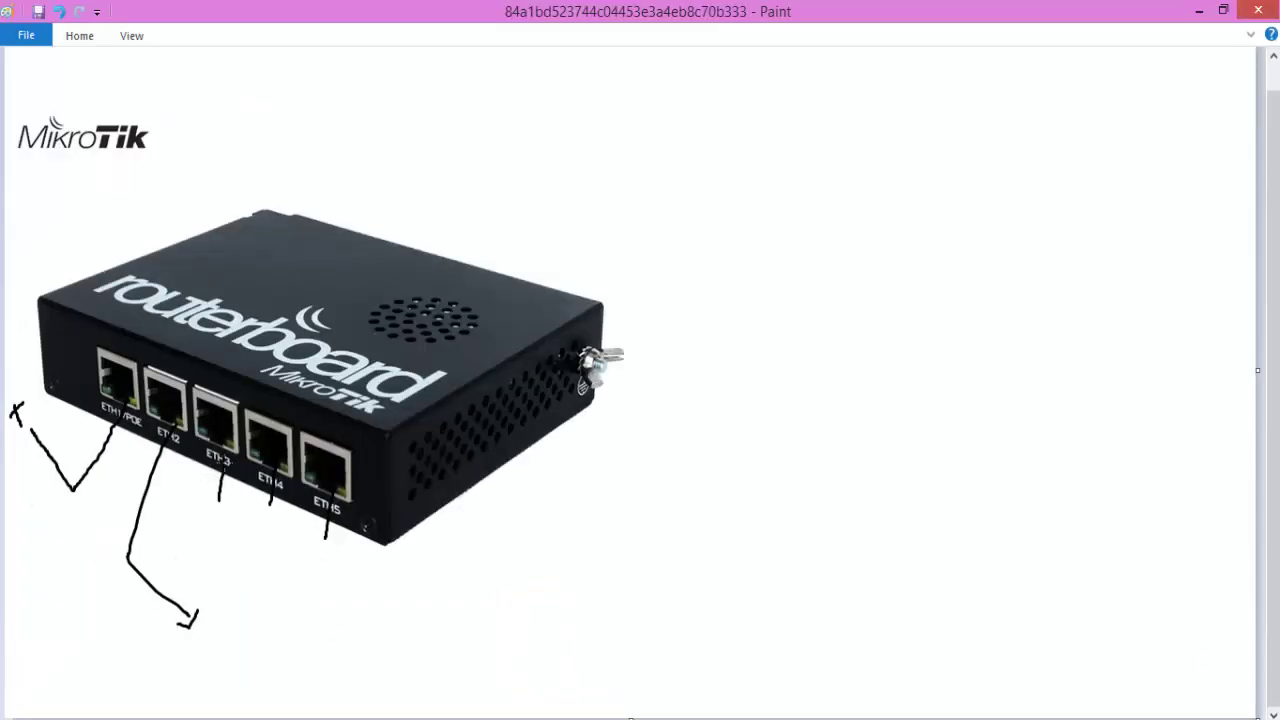
pyautogui.moveTo(220, 512); pyautogui.dragTo(219, 562)
pyautogui.moveTo(260, 525); pyautogui.dragTo(261, 582)
pyautogui.moveTo(340, 530); pyautogui.dragTo(331, 590)
pyautogui.moveTo(219, 563)
pyautogui.mouseDown()
pyautogui.moveTo(224, 589)
pyautogui.moveTo(321, 605)
pyautogui.moveTo(300, 613)
pyautogui.mouseUp()
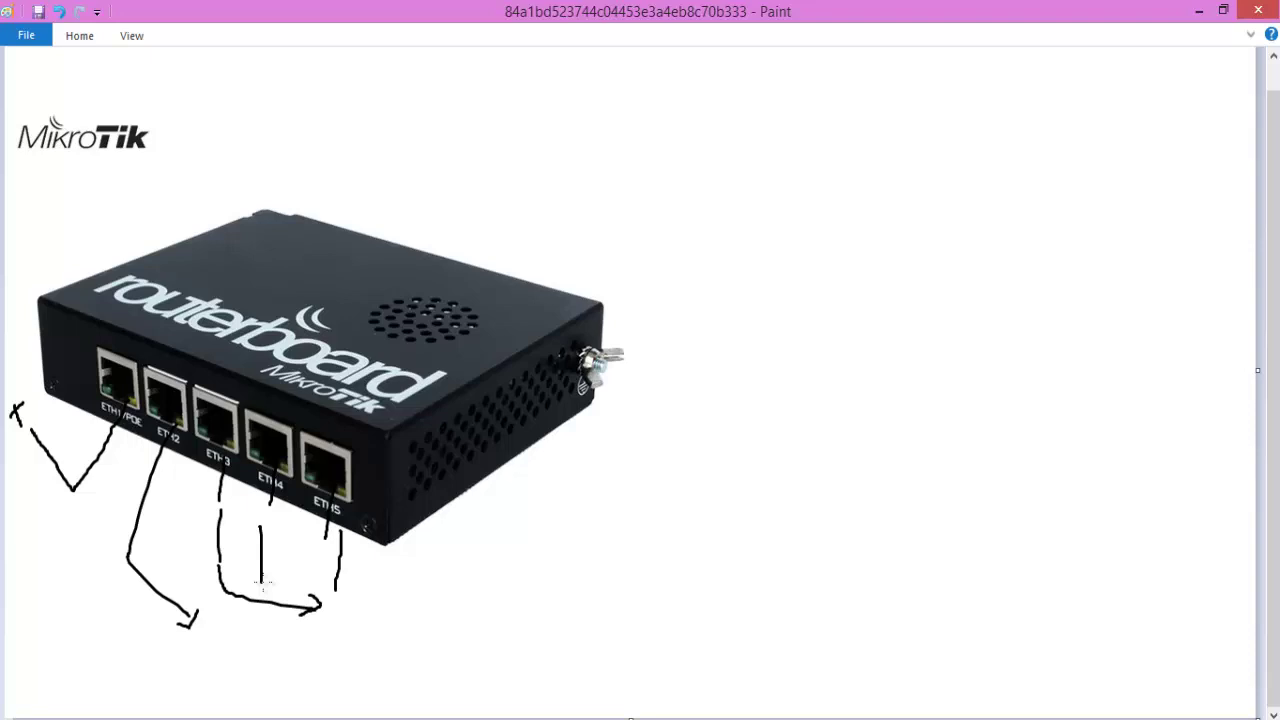
# - Switch to the Notepad topic list and highlight the word DHCP
pyautogui.hotkey('alt', 'Tab')
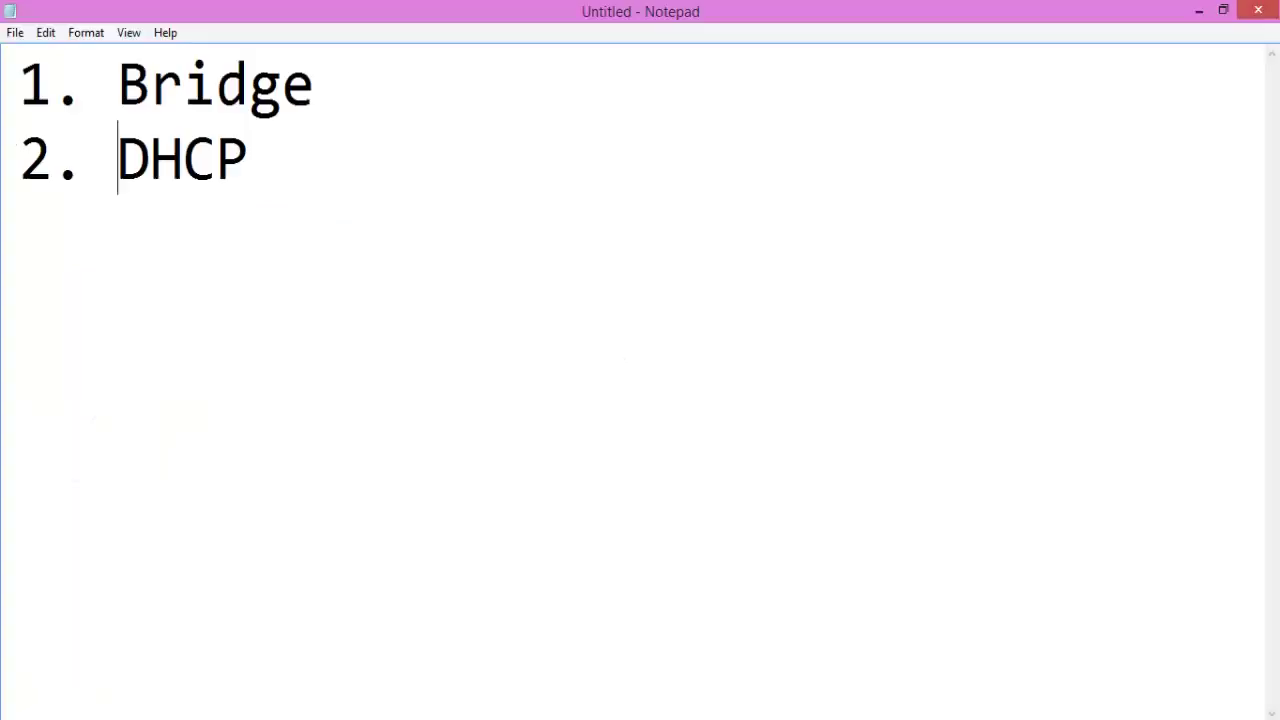
pyautogui.click(284, 166)
pyautogui.doubleClick(288, 161)
pyautogui.click(294, 160)
pyautogui.moveTo(257, 163); pyautogui.dragTo(125, 163)
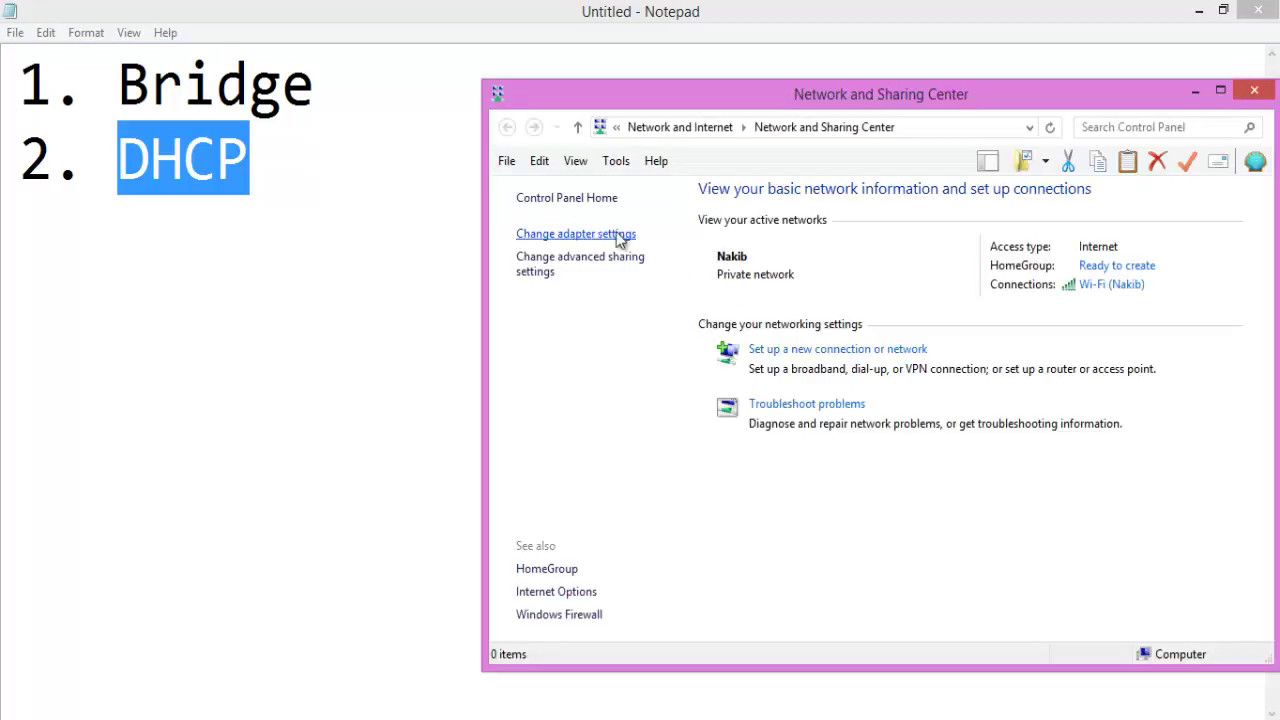
# - Open the IPv4 properties of the Ethernet adapter from the Windows network connections
pyautogui.click(576, 233)
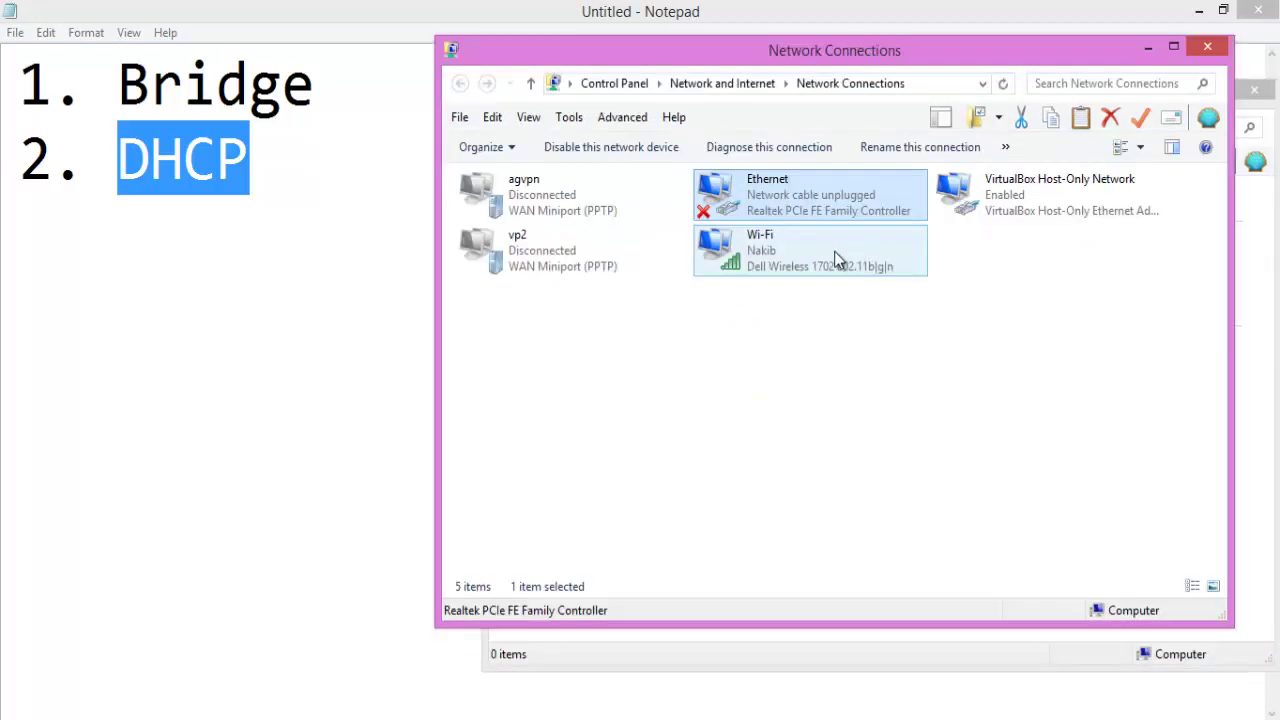
pyautogui.doubleClick(784, 210)
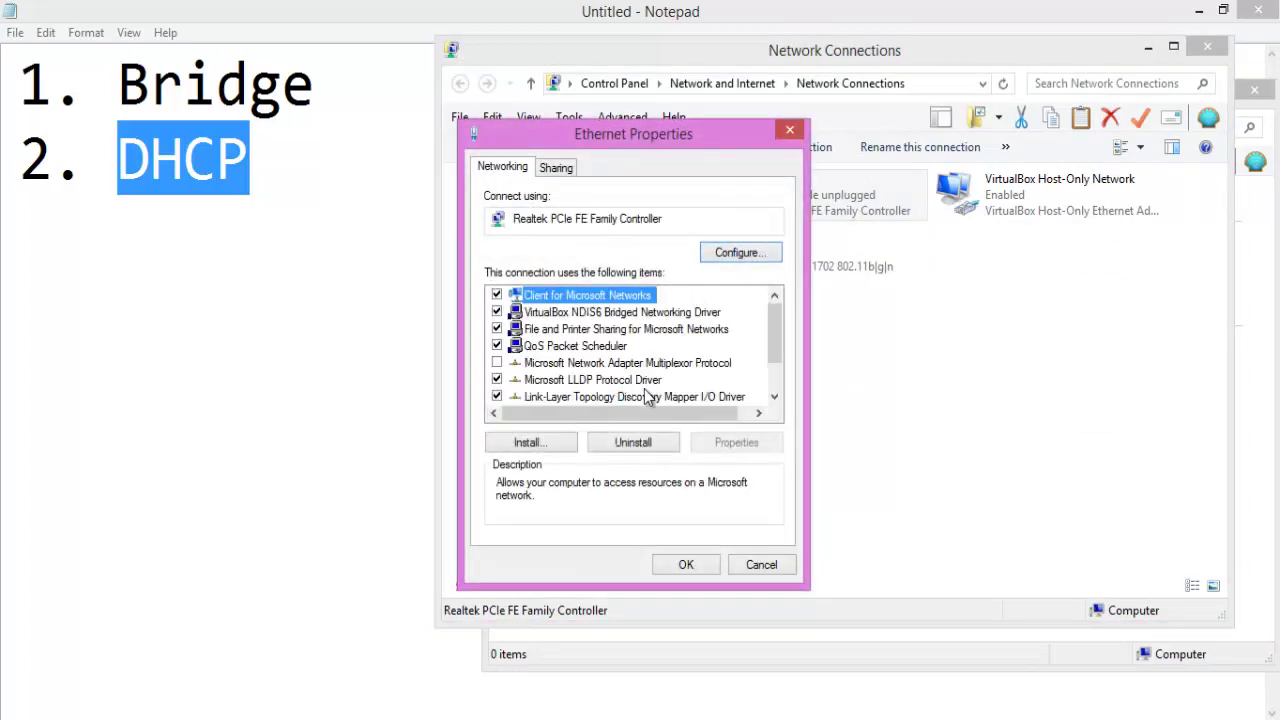
pyautogui.scroll(-1, 645, 396)
pyautogui.doubleClick(652, 394)
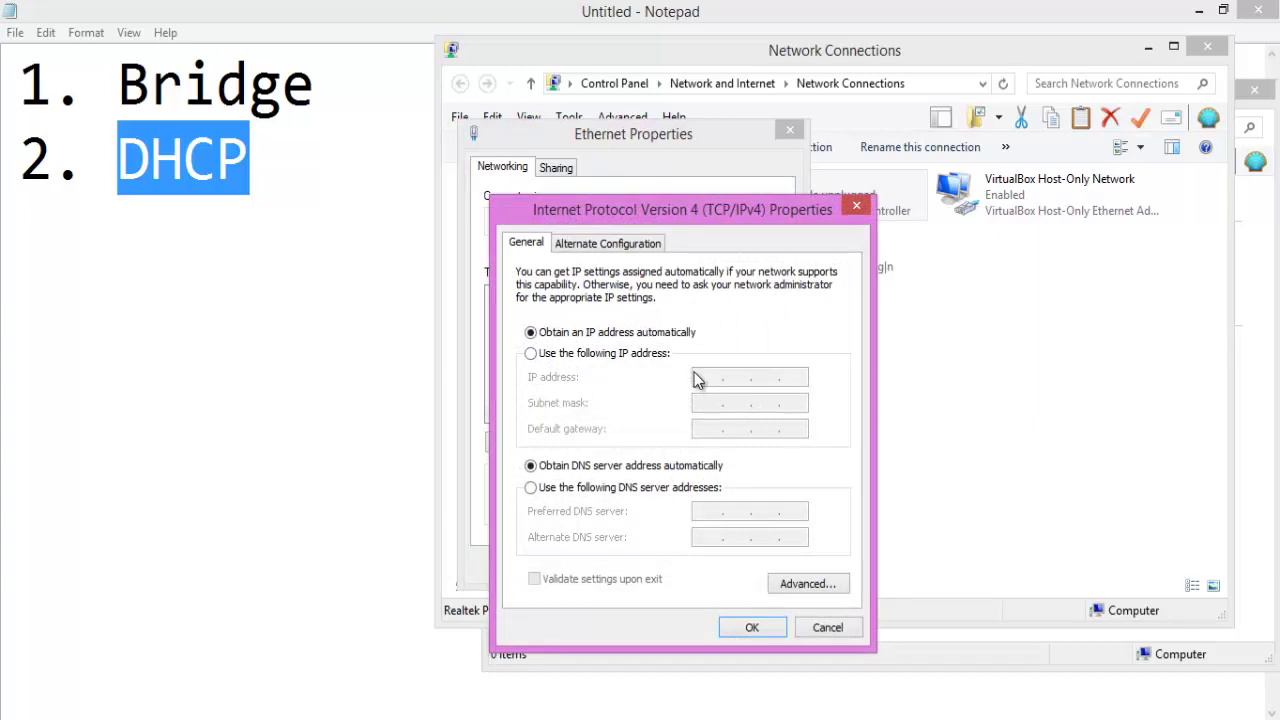
# - Enter static IP 192.168.3.100, subnet mask 255.255.255.0, gateway 192.168.3.1 and preferred DNS server 8.8.8.8 for the Ethernet adapter
pyautogui.click(652, 355)
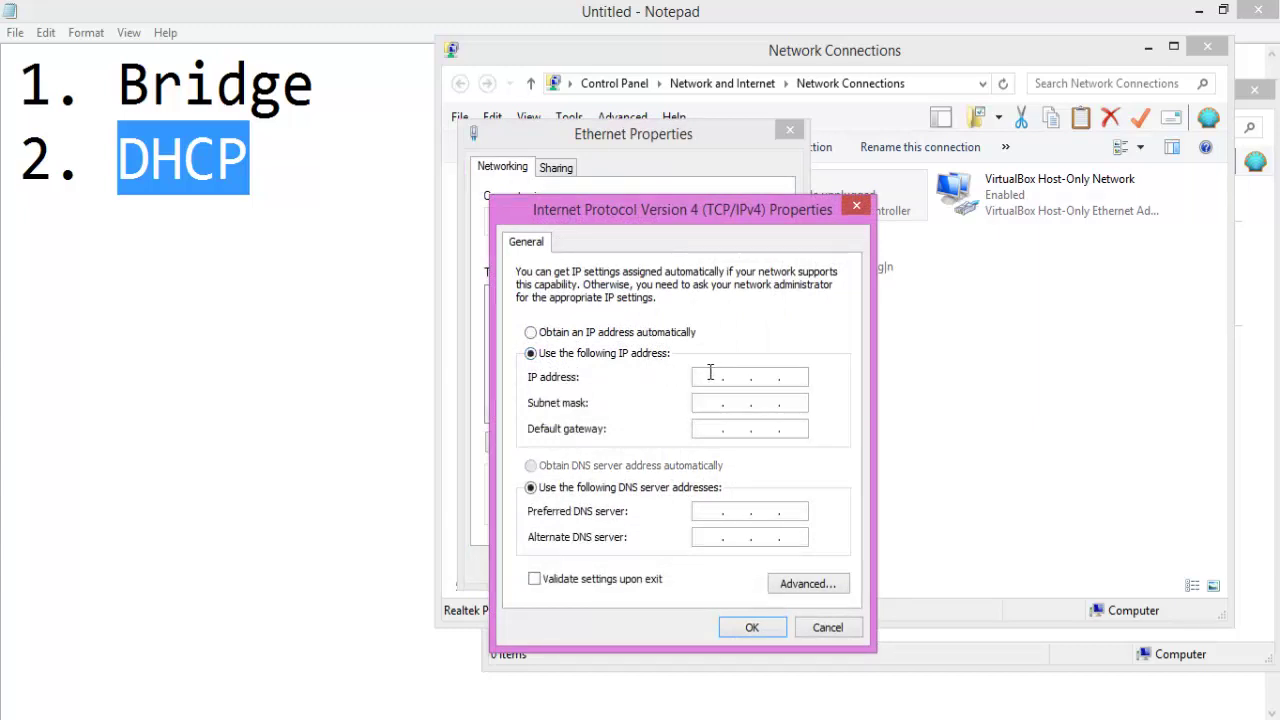
pyautogui.click(710, 376)
pyautogui.write('192.168.3.100')
pyautogui.click(705, 402)
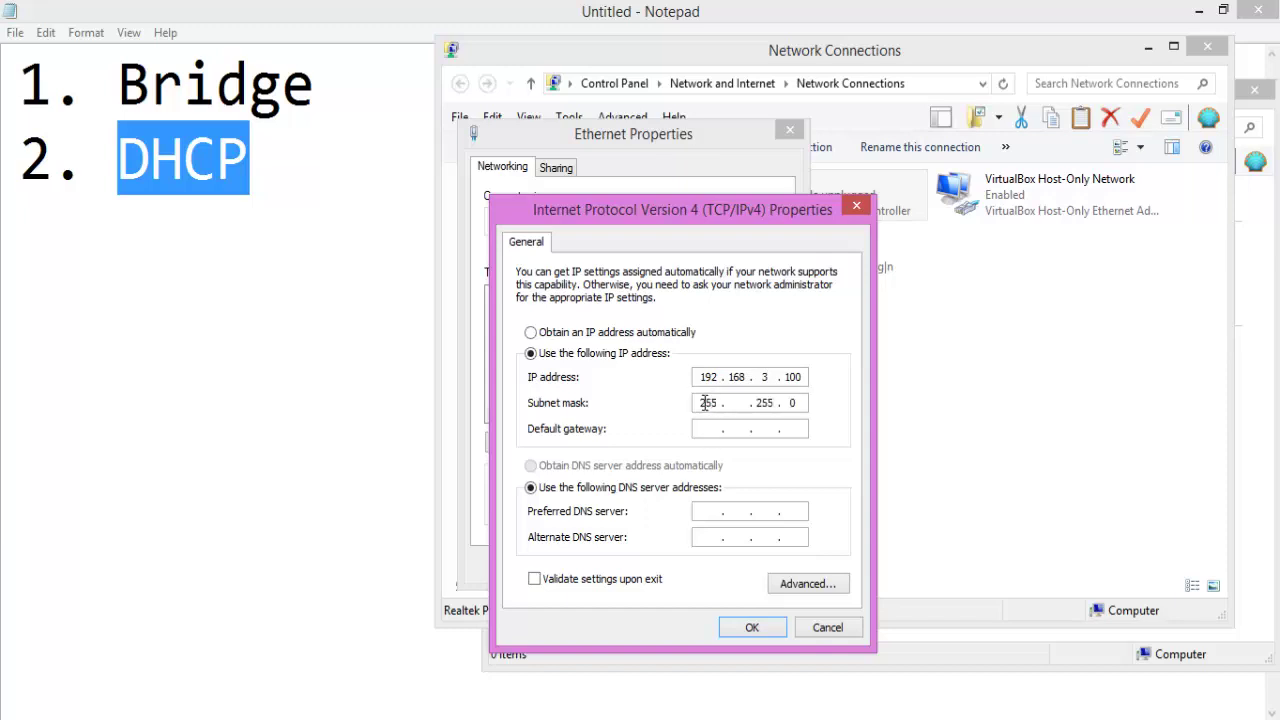
pyautogui.click(708, 429)
pyautogui.click(711, 513)
pyautogui.write('8.8.8.8')
pyautogui.click(704, 434)
pyautogui.write('192.168.3.1')
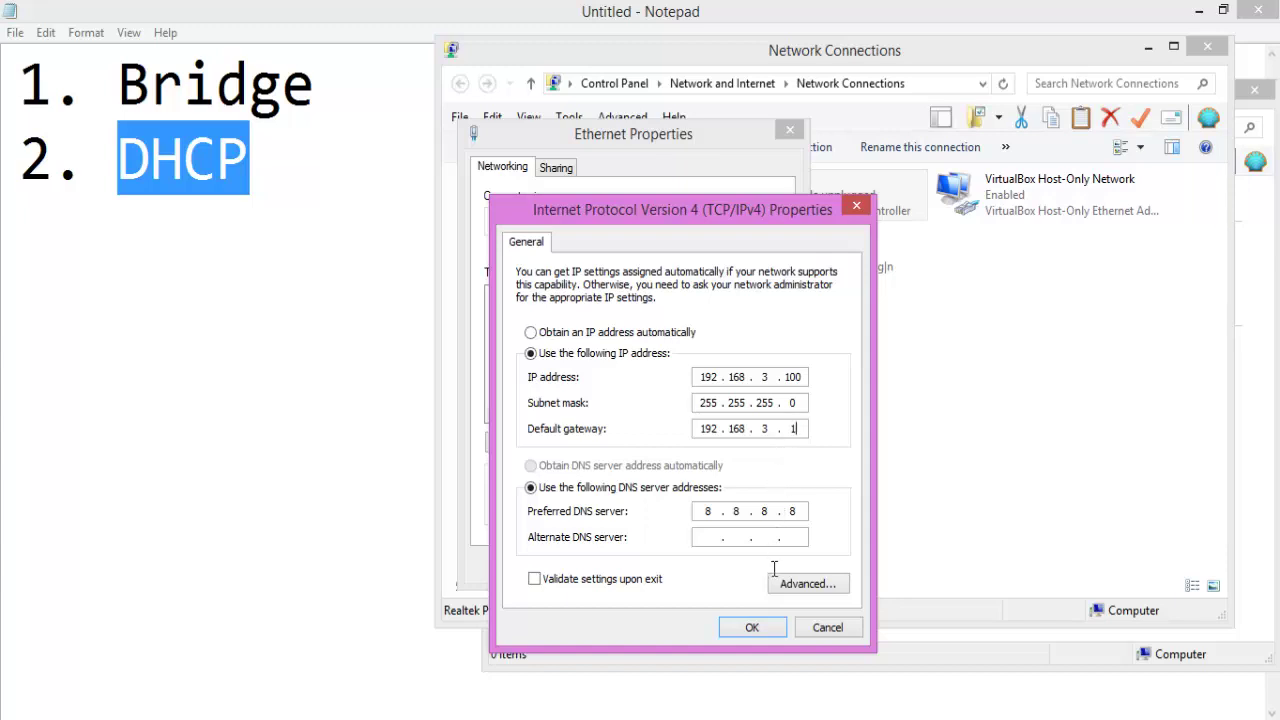
# - Discard the Ethernet adapter's IPv4 changes and close the network windows
pyautogui.click(828, 627)
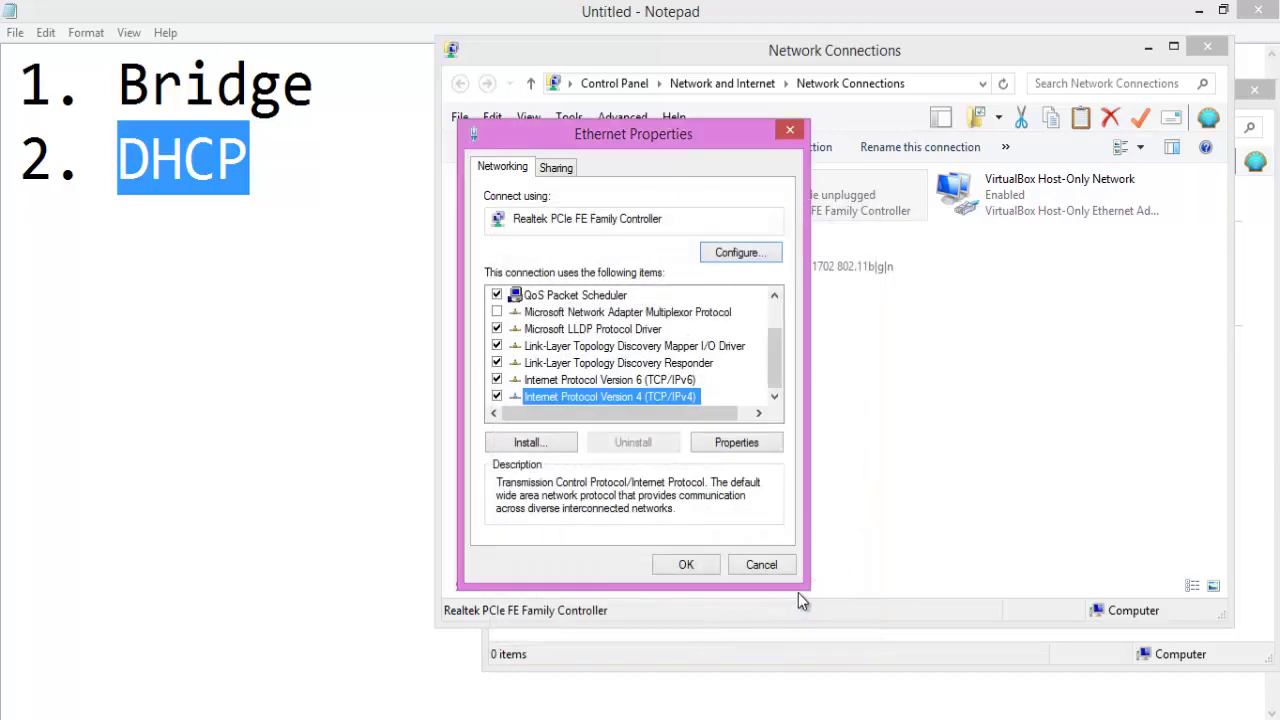
pyautogui.click(760, 567)
pyautogui.click(1207, 47)
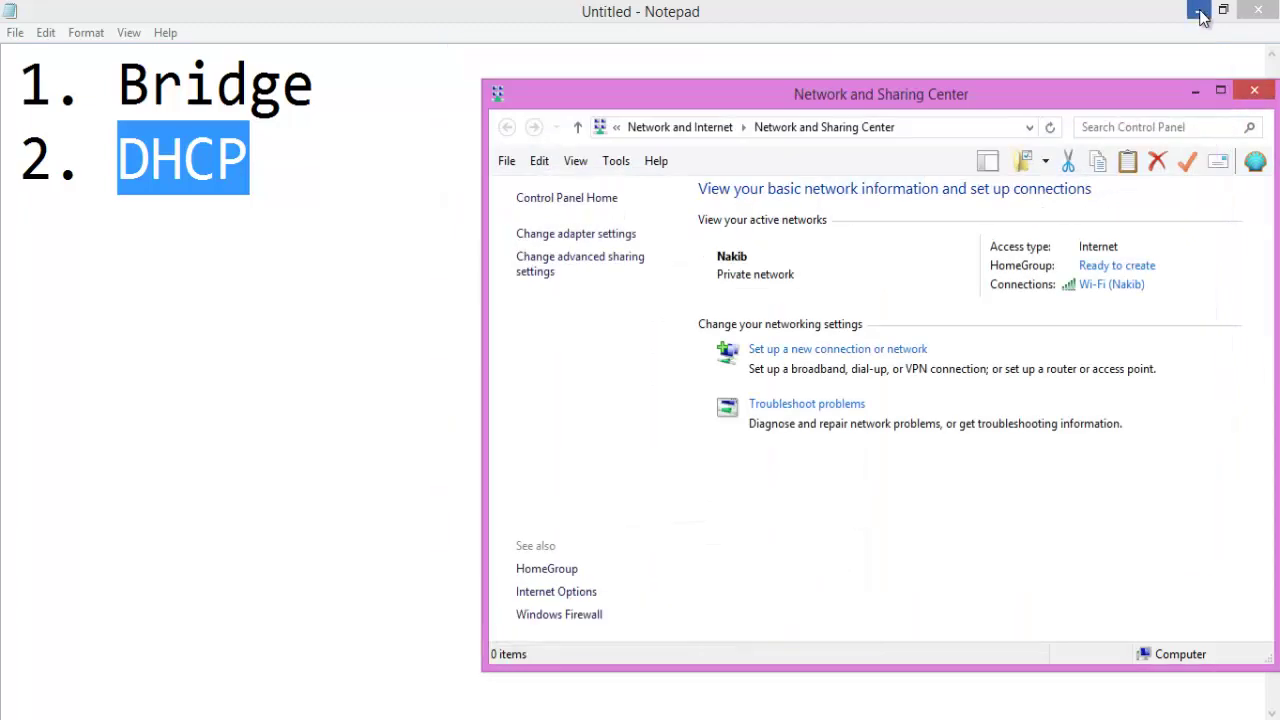
pyautogui.click(1199, 10)
pyautogui.click(1254, 91)
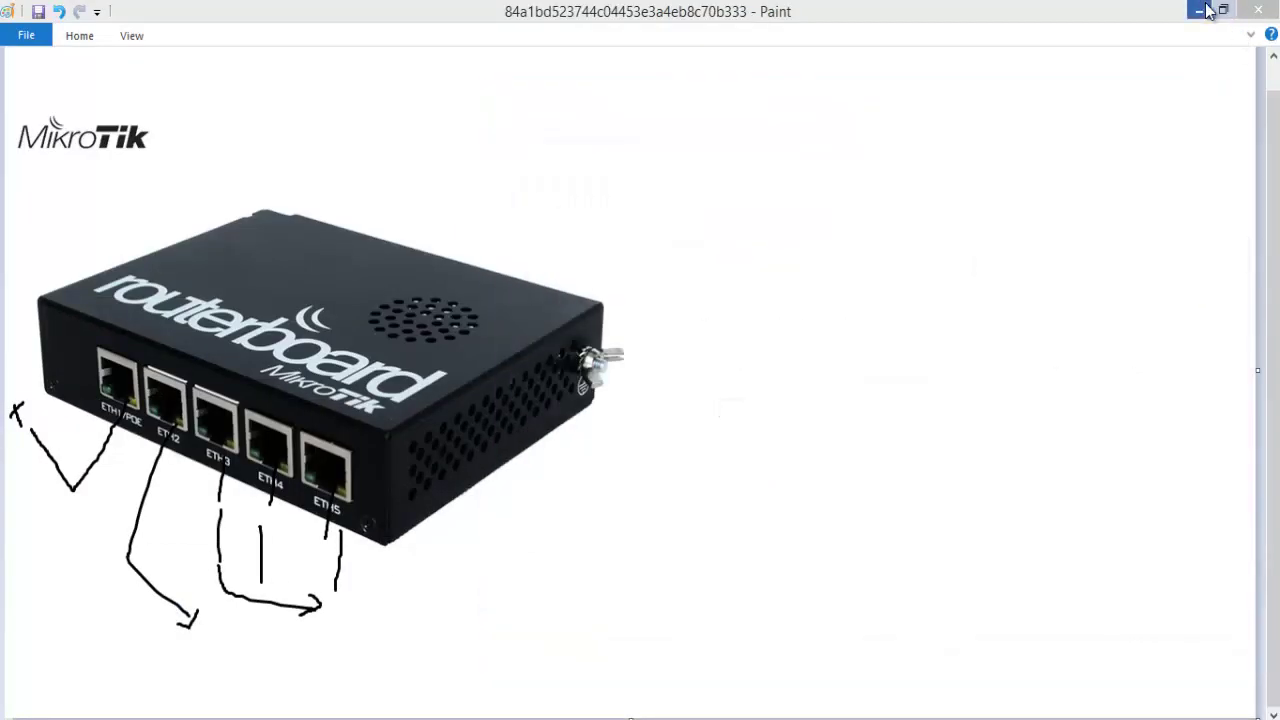
# - Switch back to WinBox and start the DHCP server setup wizard with bridge1 as the server interface
pyautogui.click(1199, 10)
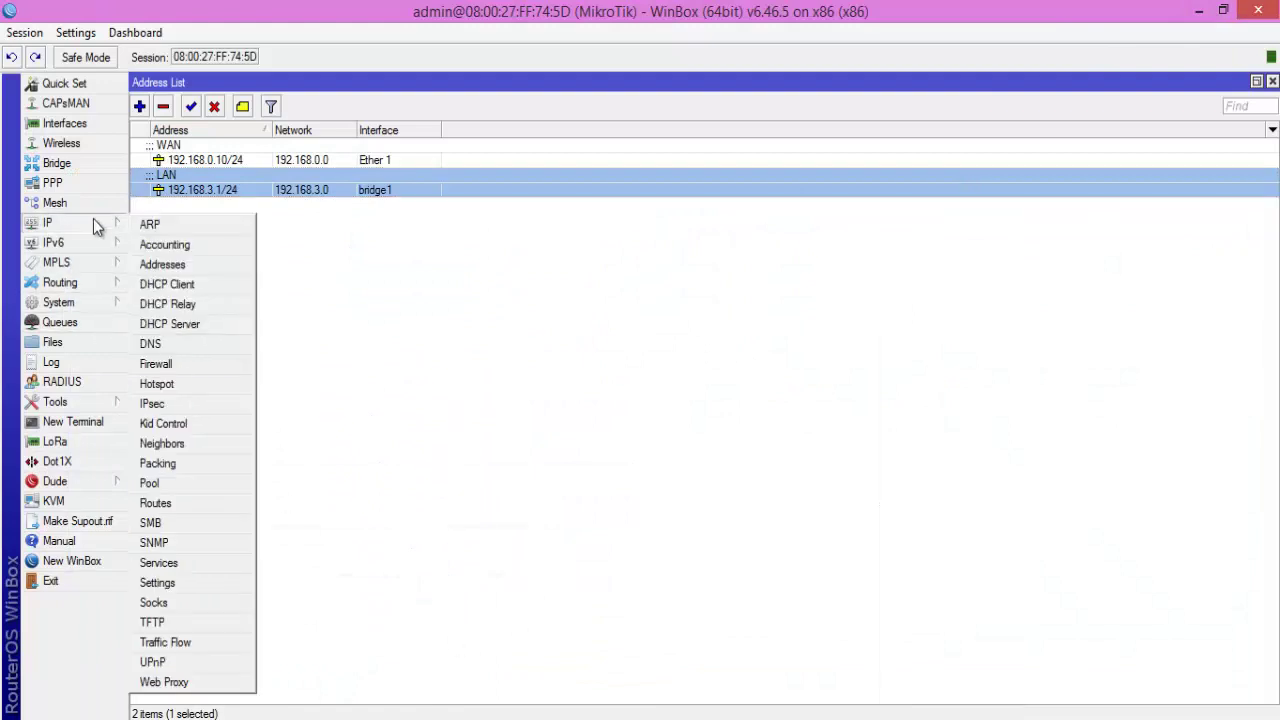
pyautogui.click(166, 324)
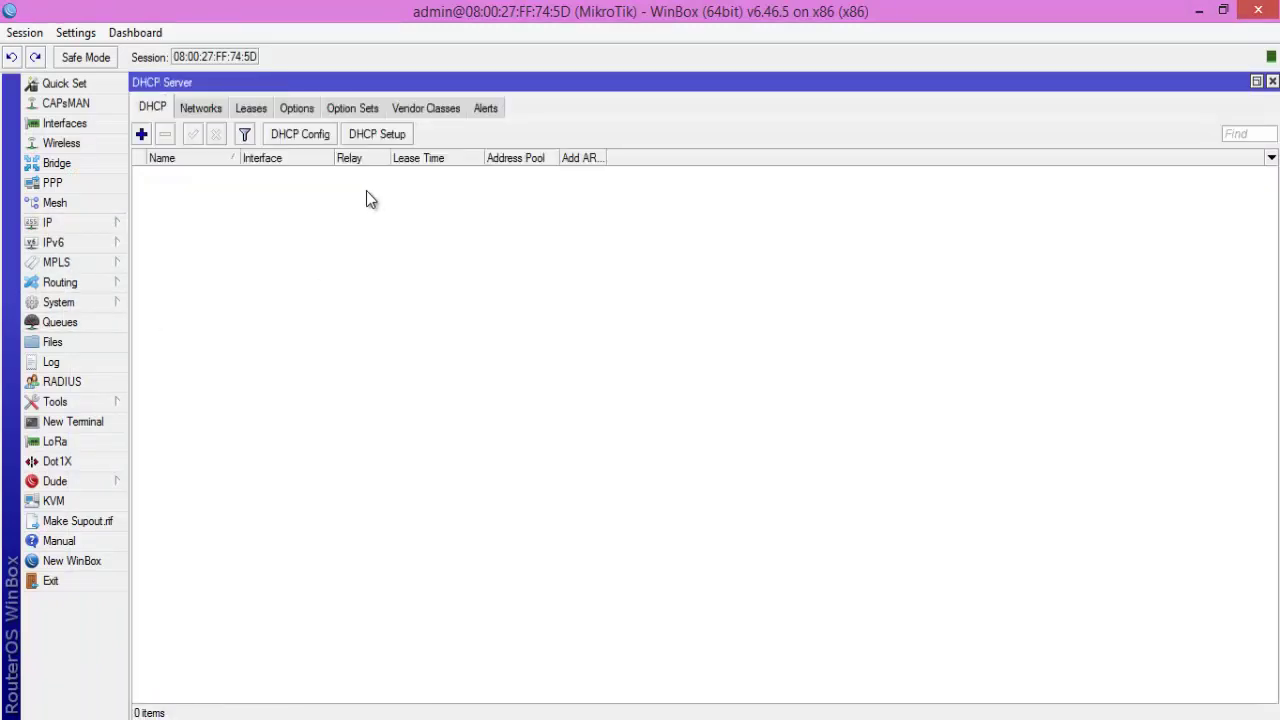
pyautogui.click(377, 135)
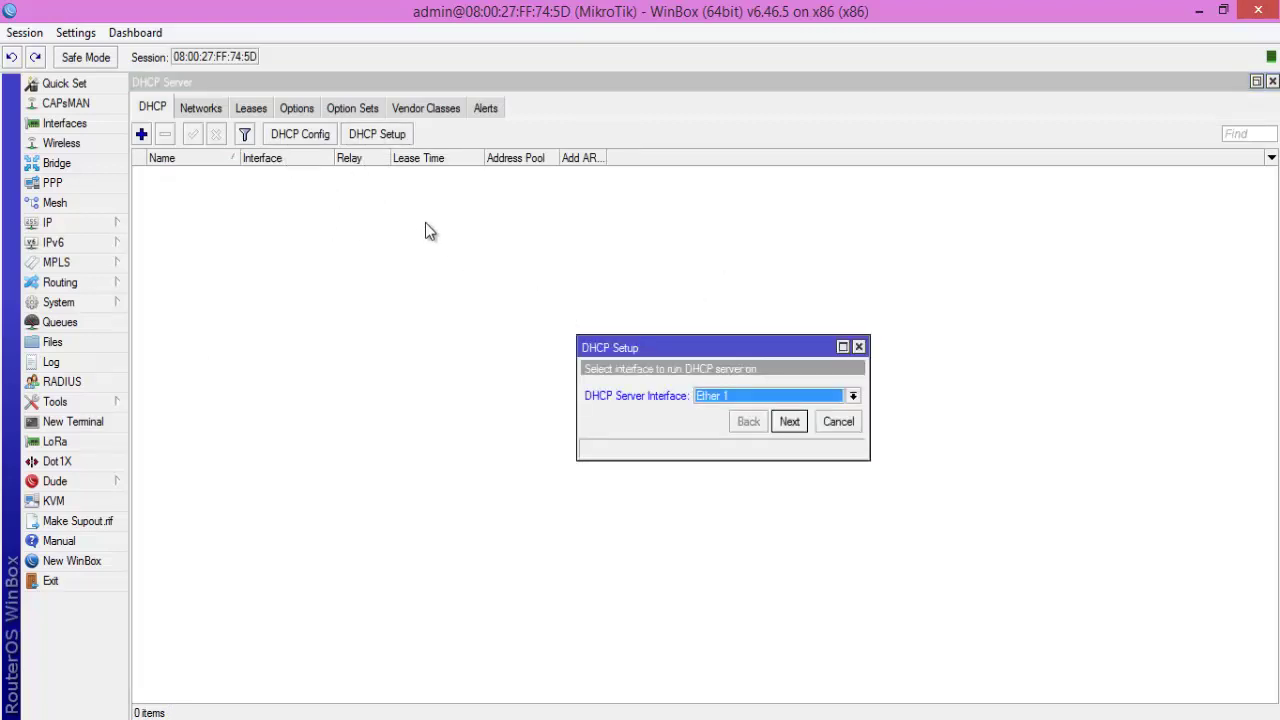
pyautogui.moveTo(791, 350); pyautogui.dragTo(579, 240)
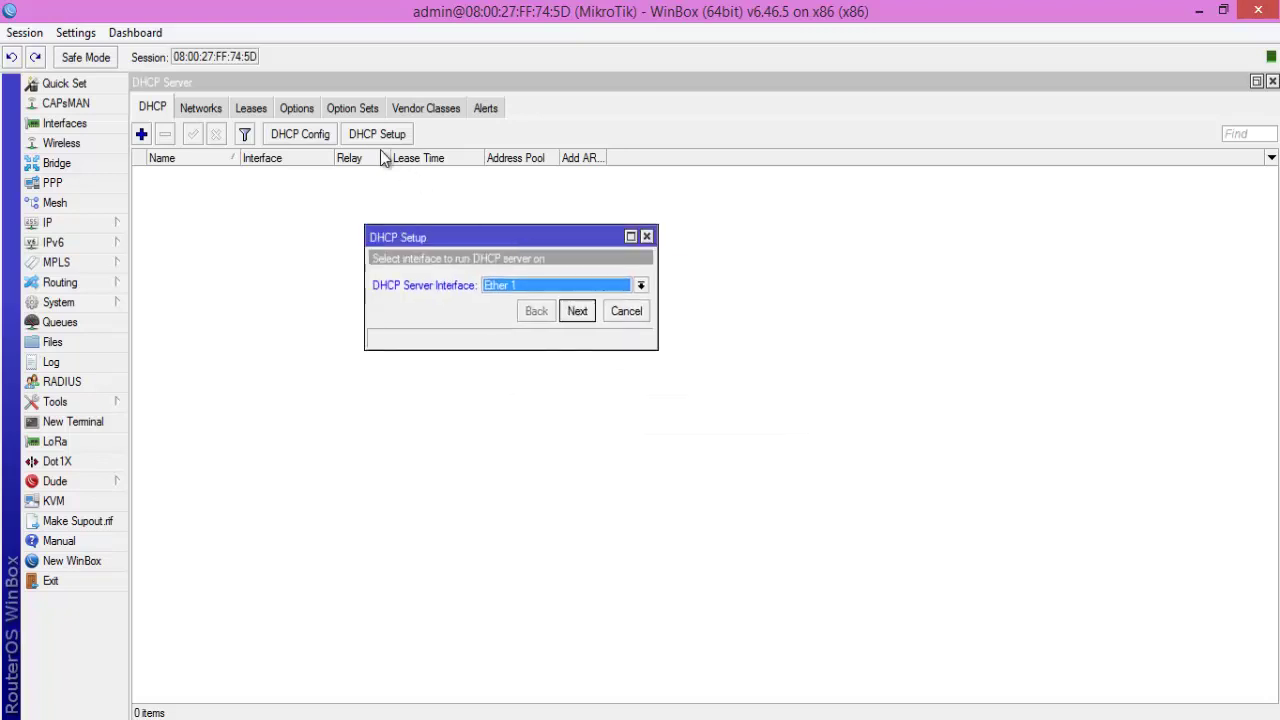
pyautogui.click(523, 284)
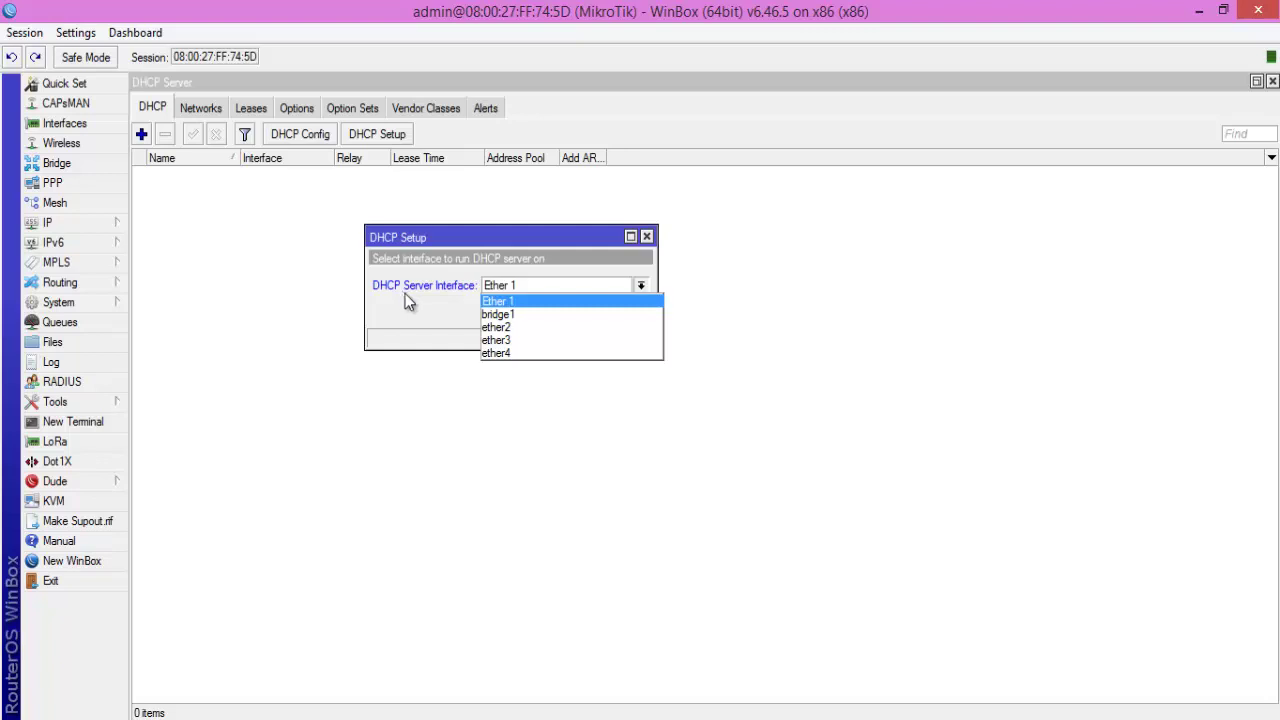
pyautogui.click(500, 315)
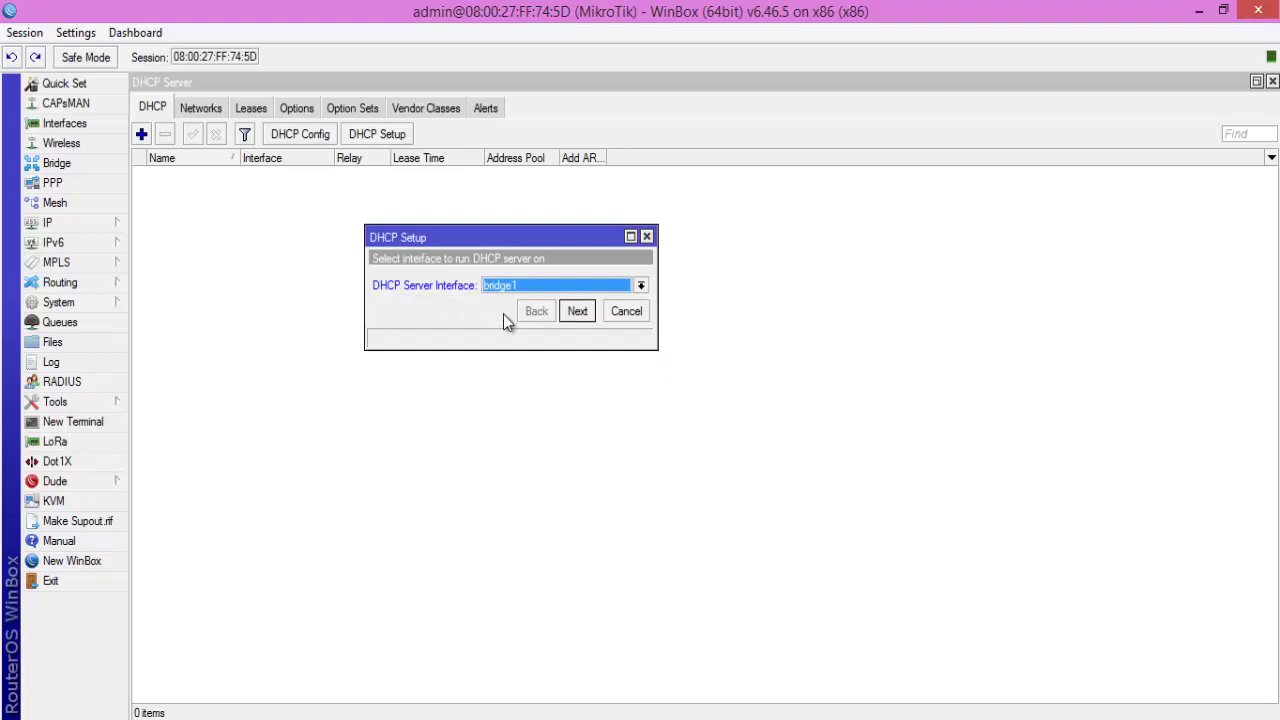
pyautogui.click(577, 312)
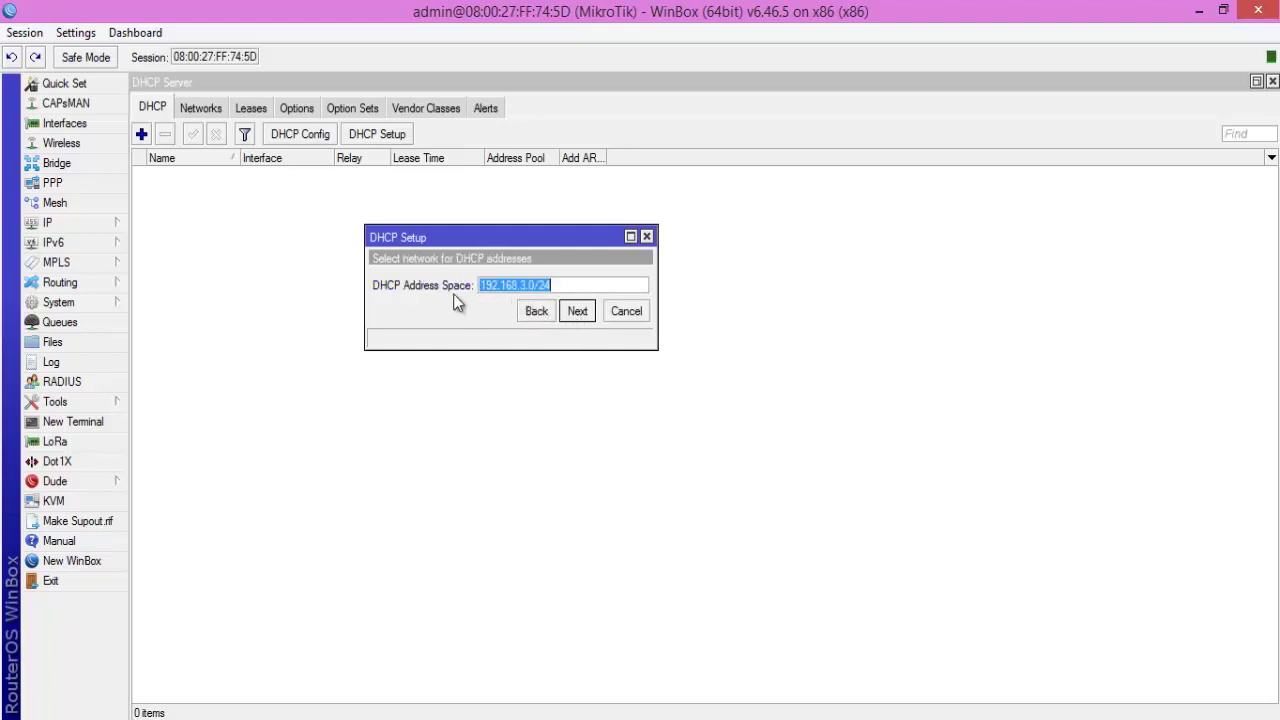
# - Accept 192.168.3.0/24 as the DHCP address space and 192.168.3.1 as the gateway for the DHCP network
pyautogui.click(563, 285)
pyautogui.moveTo(563, 285); pyautogui.dragTo(479, 287)
pyautogui.click(560, 286)
pyautogui.moveTo(566, 285); pyautogui.dragTo(480, 284)
pyautogui.moveTo(564, 285); pyautogui.dragTo(455, 290)
pyautogui.click(582, 314)
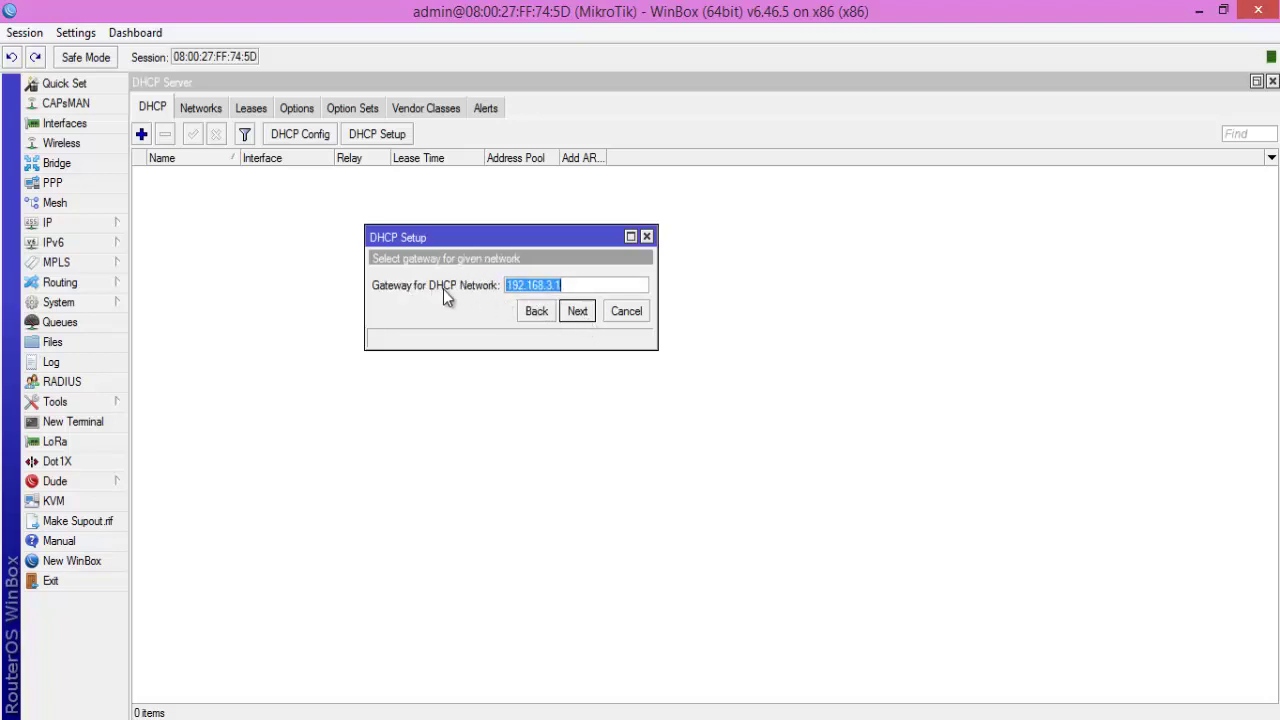
pyautogui.click(574, 284)
pyautogui.moveTo(560, 284); pyautogui.dragTo(498, 286)
pyautogui.click(577, 313)
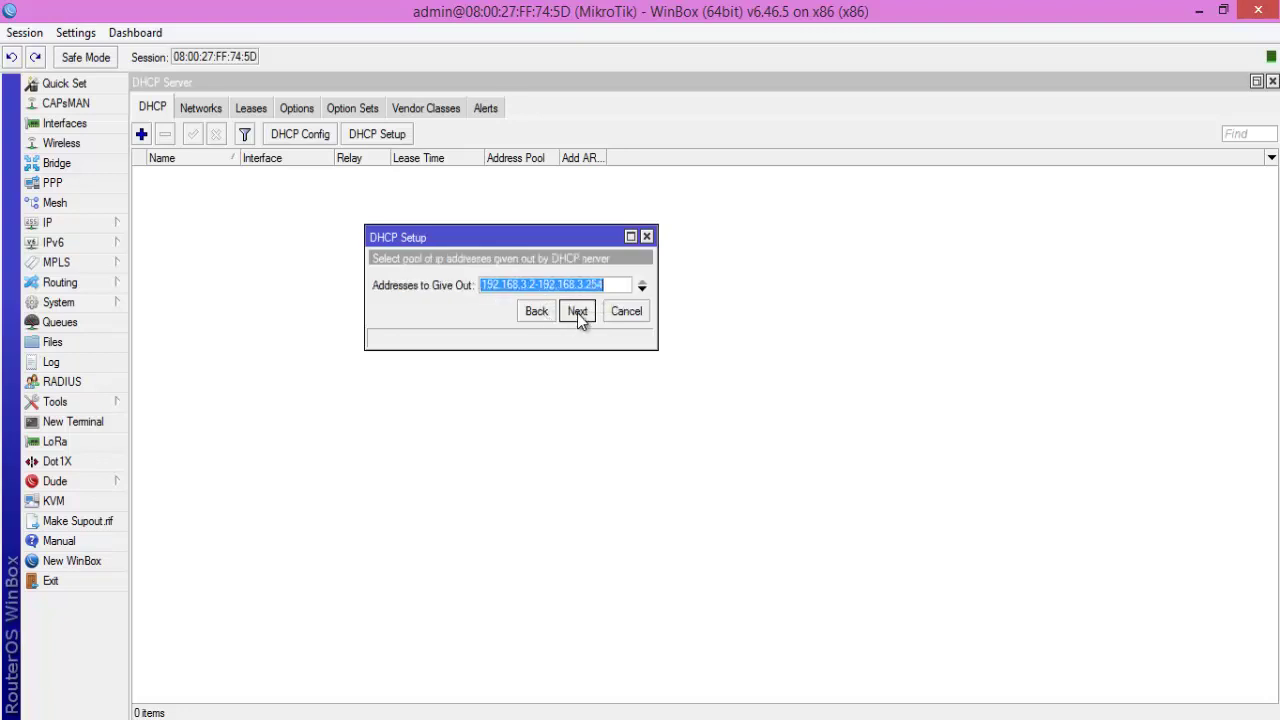
# - Set the range of addresses to give out to 192.168.3.100-192.168.3.150
pyautogui.click(502, 286)
pyautogui.press('BackSpace')
pyautogui.write('1')
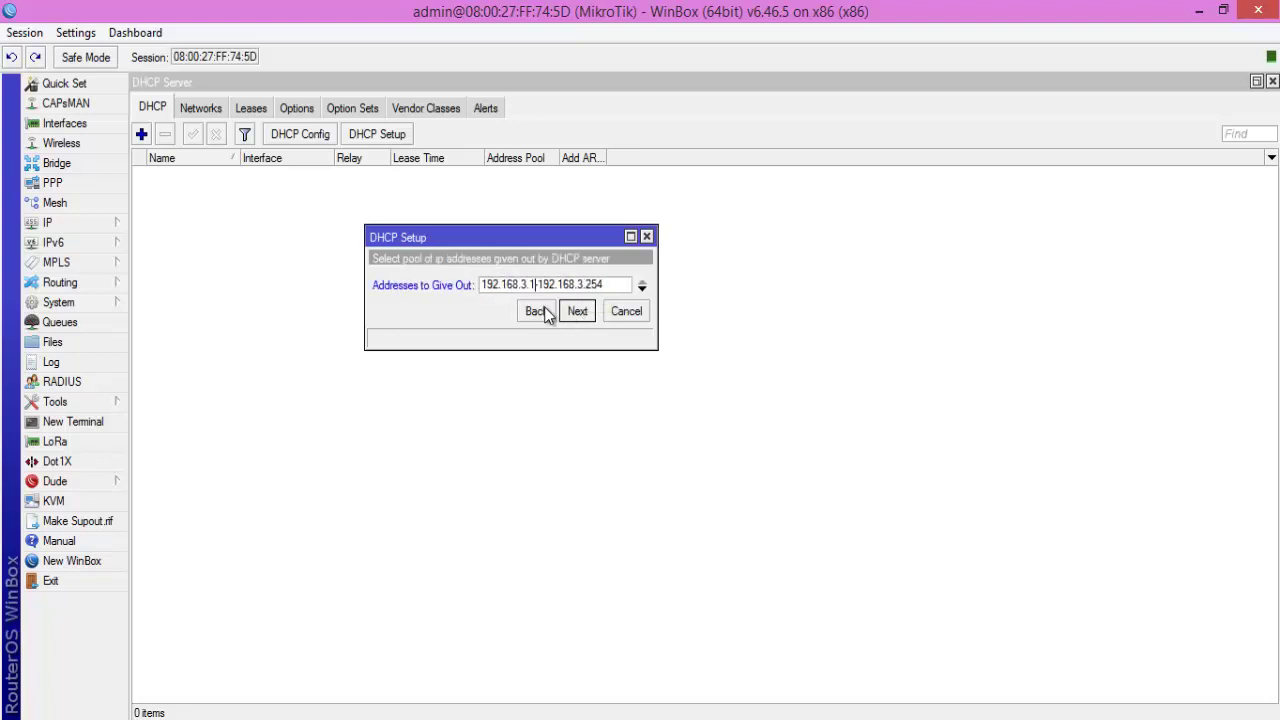
pyautogui.write('00')
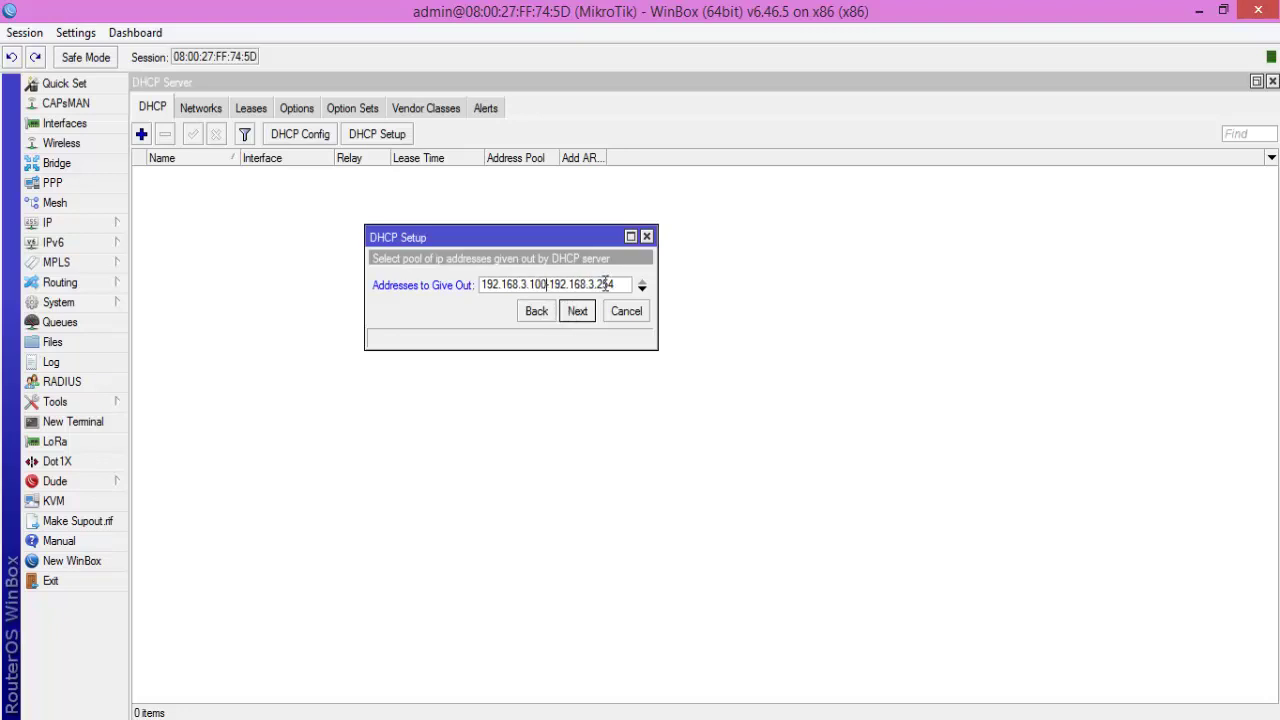
pyautogui.click(627, 284)
pyautogui.press('BackSpace')
pyautogui.press('BackSpace')
pyautogui.press('BackSpace')
pyautogui.write('150')
pyautogui.click(584, 311)
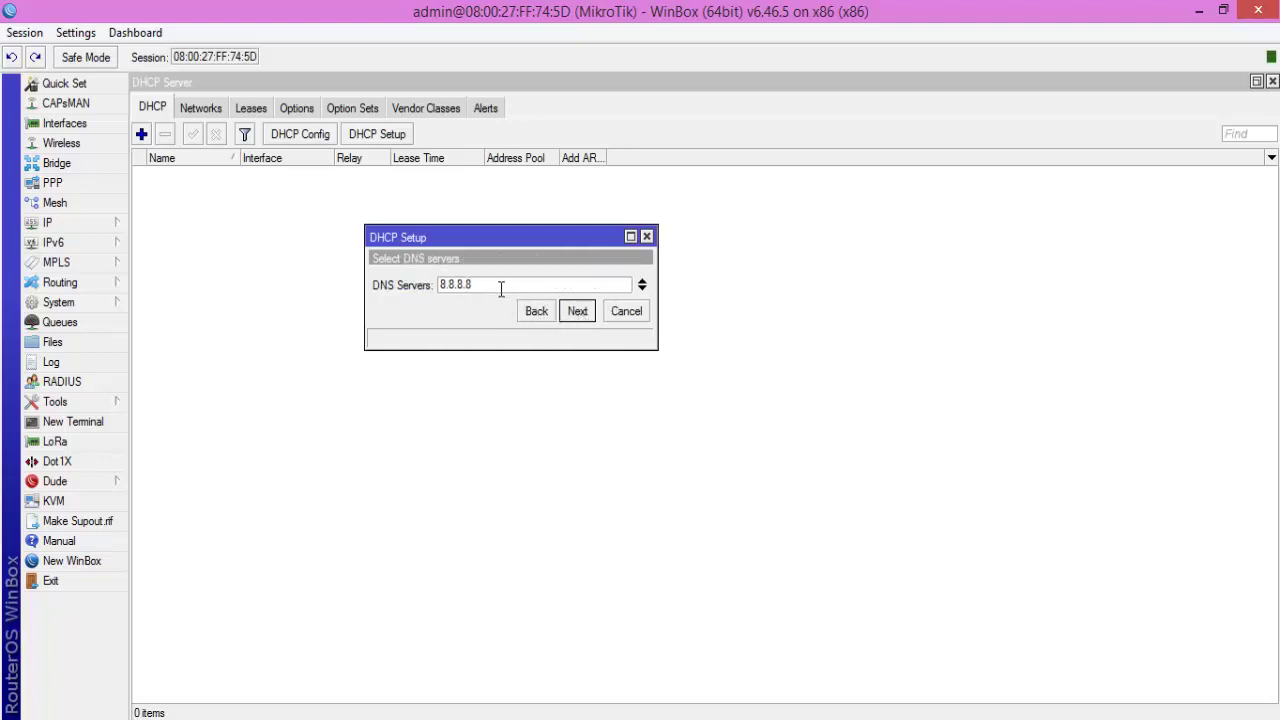
# - Accept DNS server 8.8.8.8 and lease time 00:10:00, and complete the DHCP setup
pyautogui.moveTo(500, 286); pyautogui.dragTo(417, 285)
pyautogui.click(585, 313)
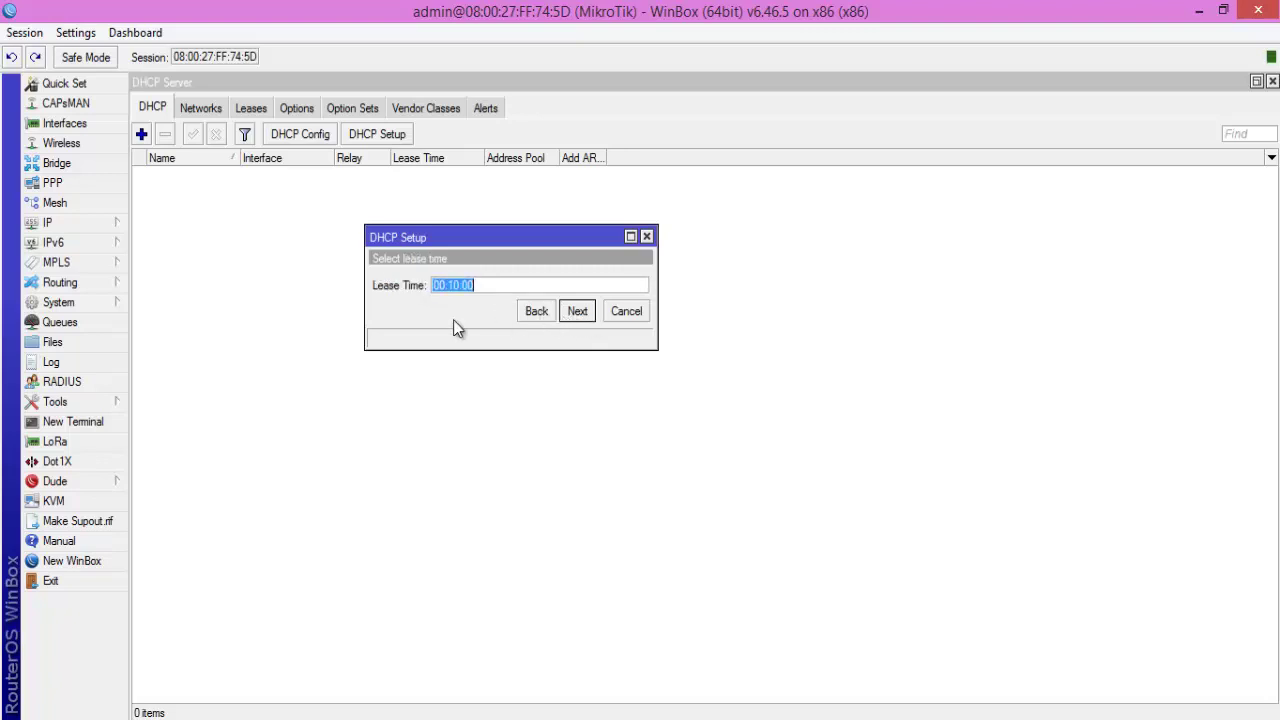
pyautogui.click(581, 315)
pyautogui.click(703, 390)
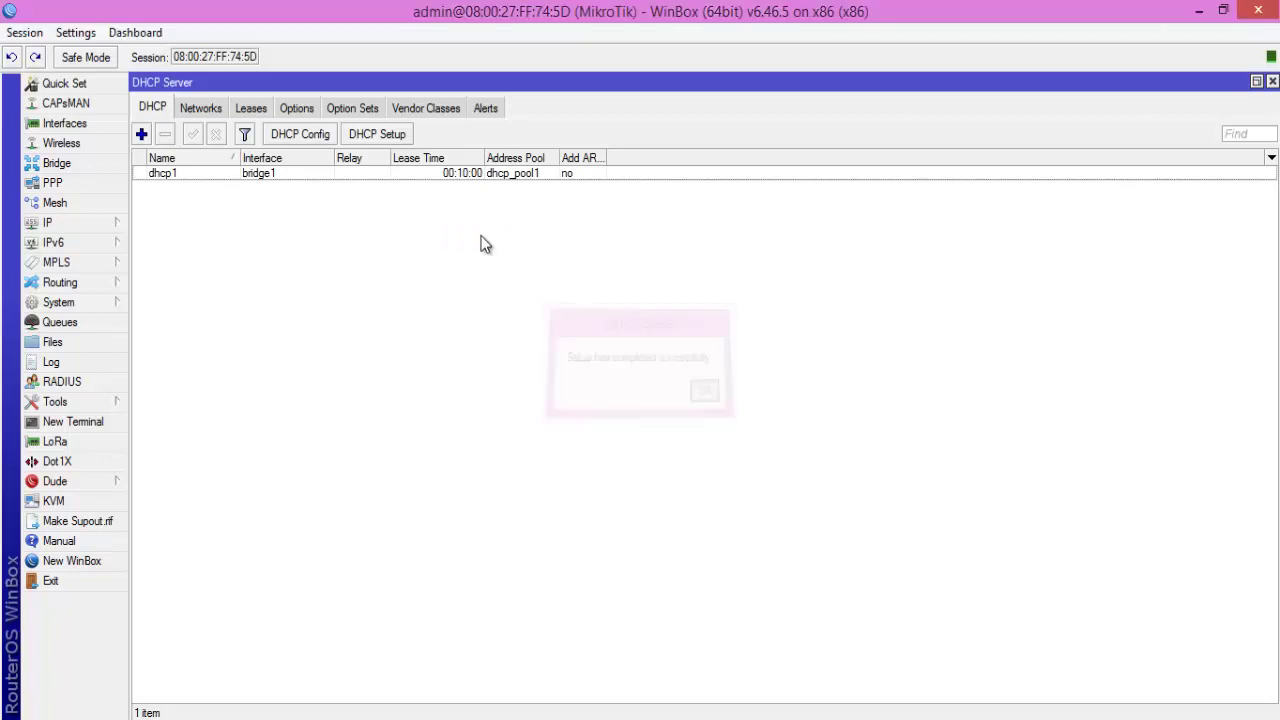
# - Select the bridge1 DHCP server entry, view the Wi-Fi adapter's status in Windows, and close the network windows
pyautogui.click(220, 178)
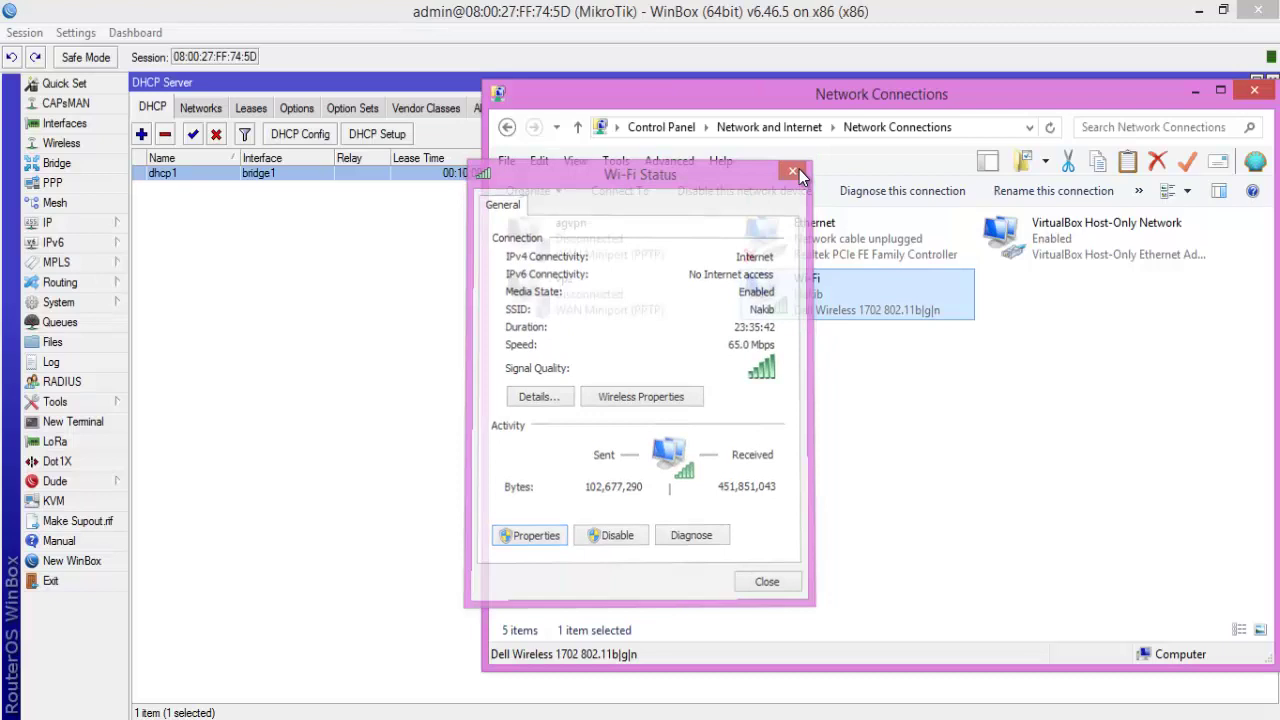
pyautogui.click(766, 583)
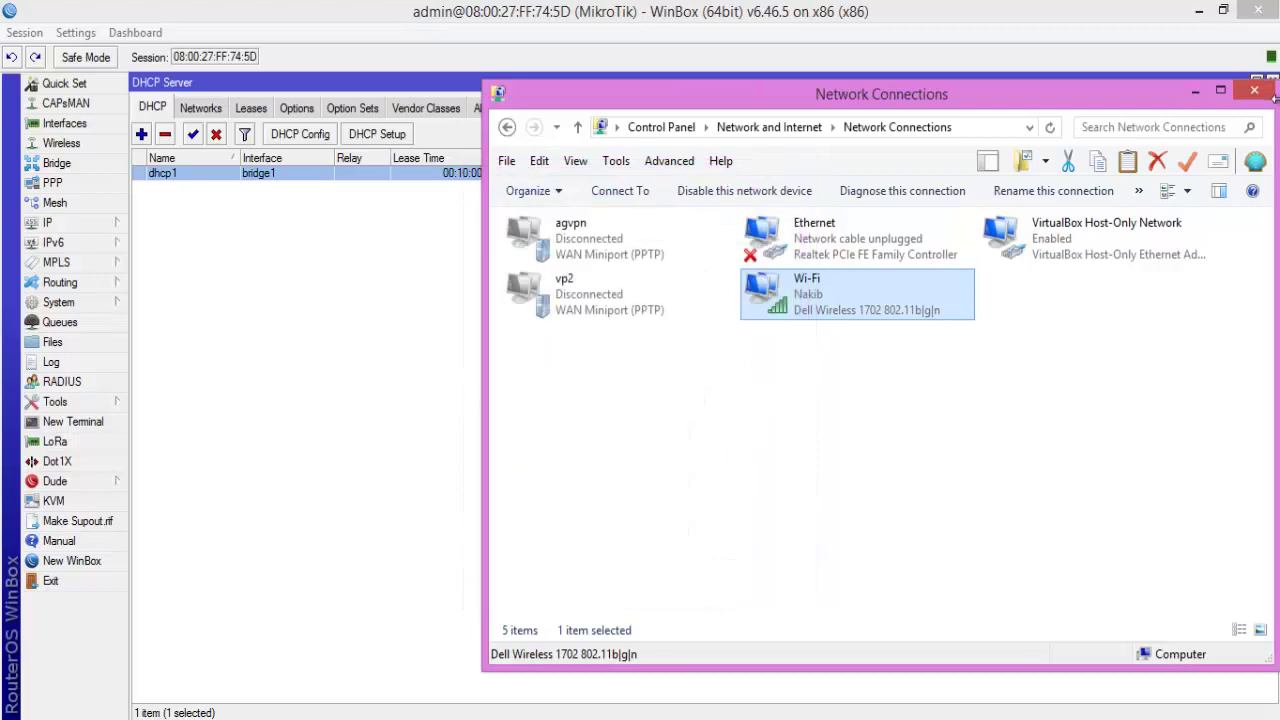
pyautogui.click(1258, 88)
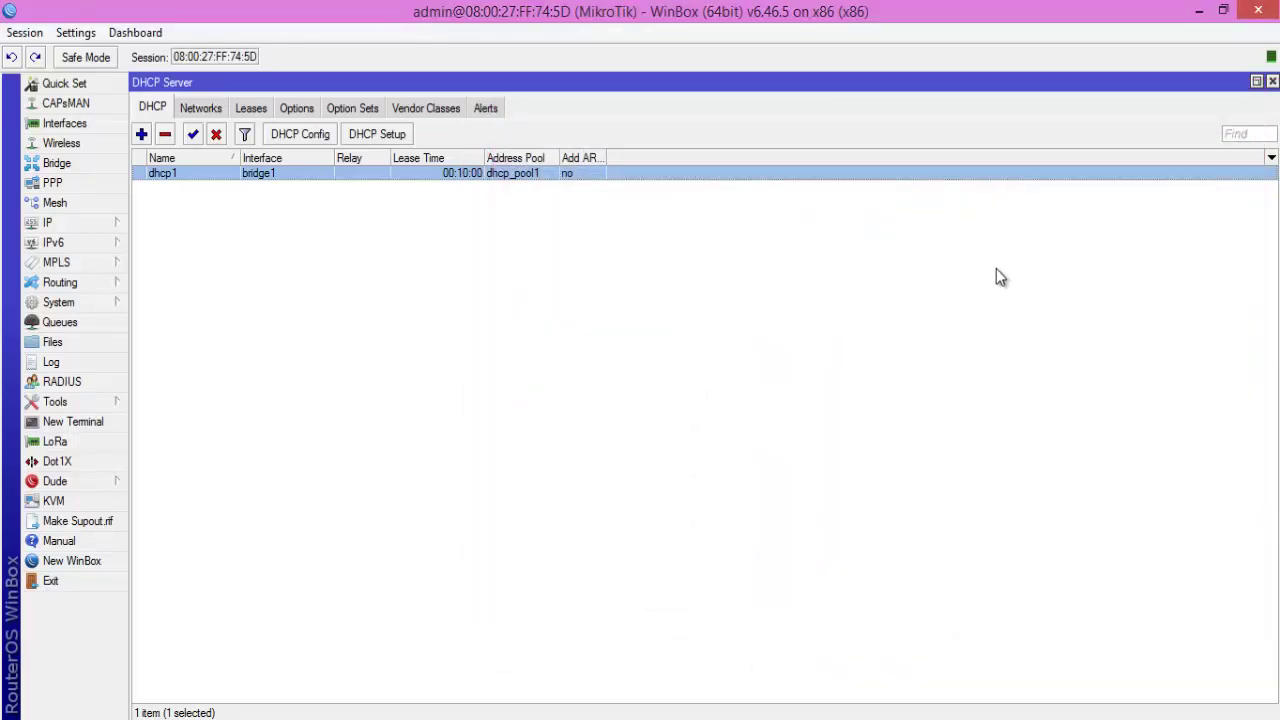